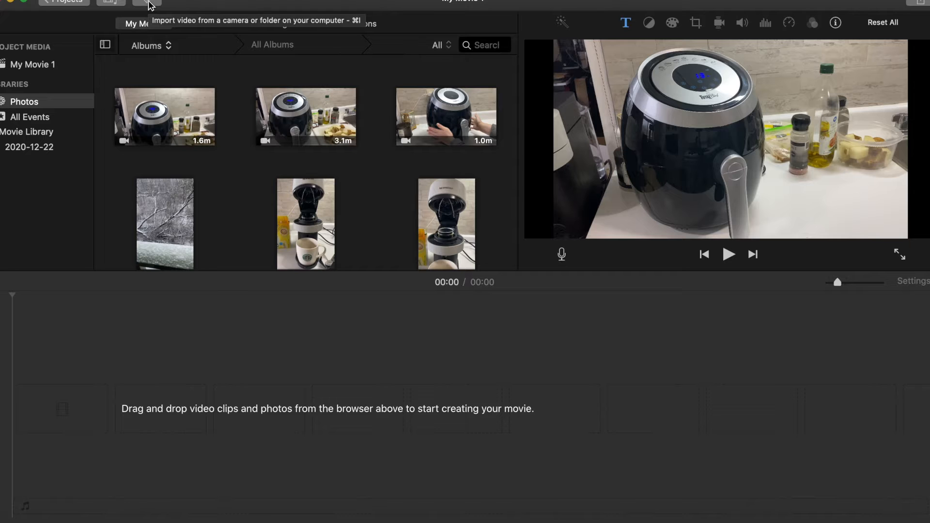
Import the video IMG_4378.mov from the Downloads folder into the project media
left_click(149, 4)
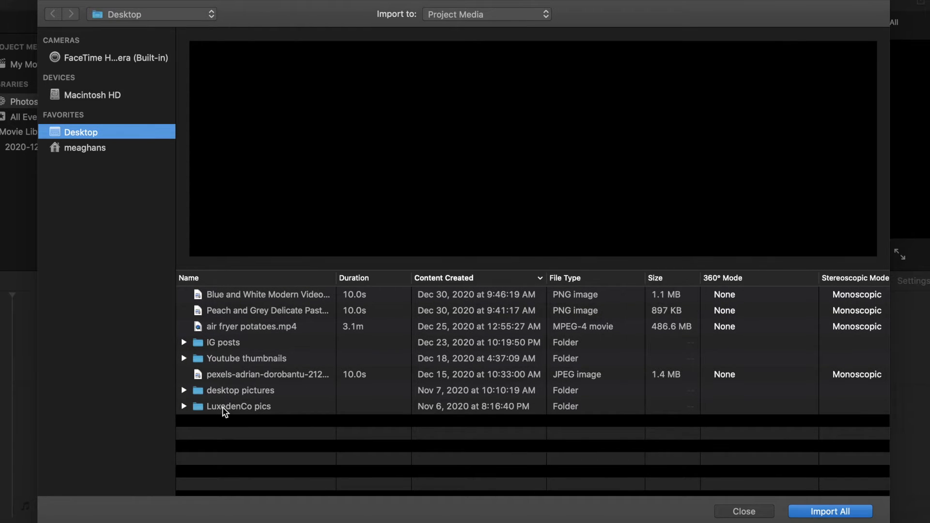
left_click(237, 328)
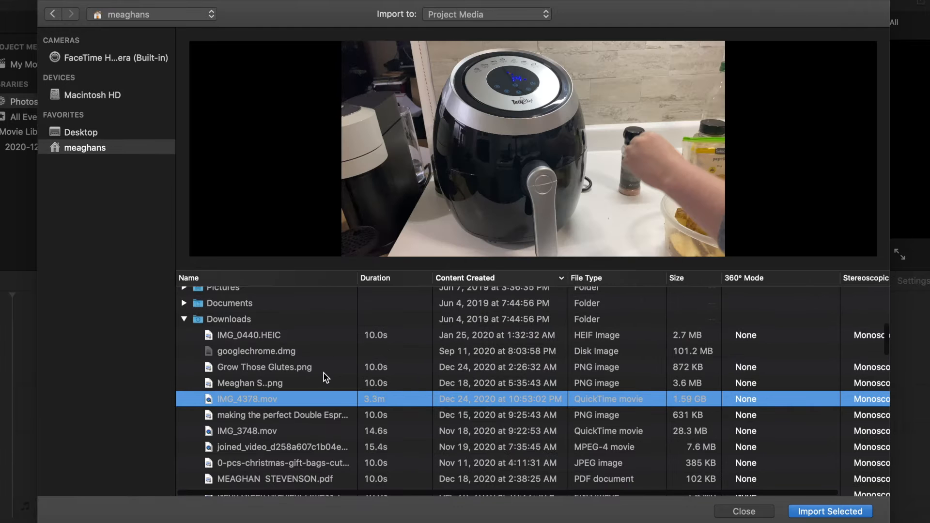
scroll(325, 377, "down", 3)
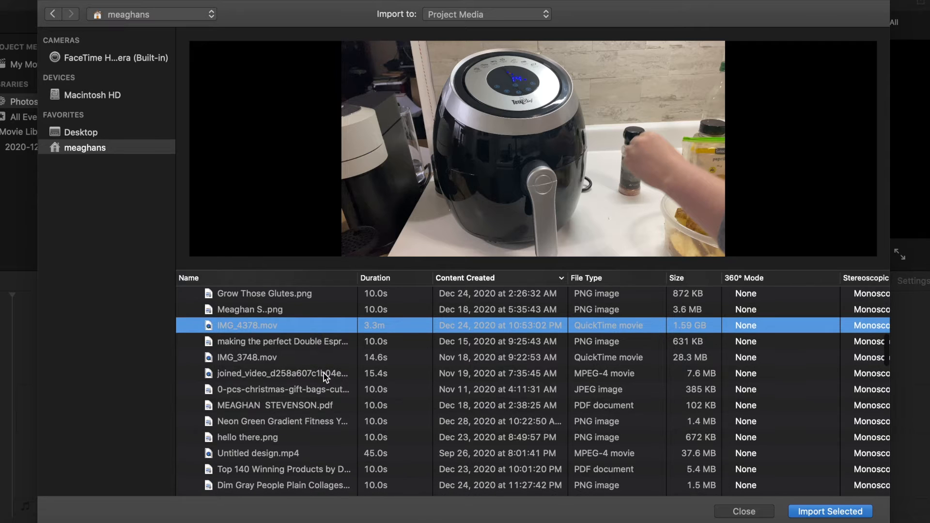
scroll(446, 433, "up", 3)
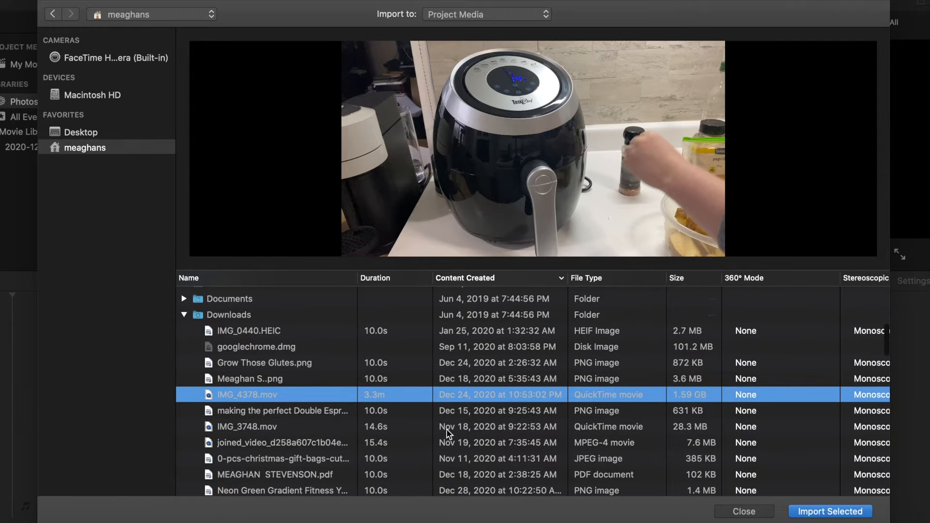
left_click(862, 513)
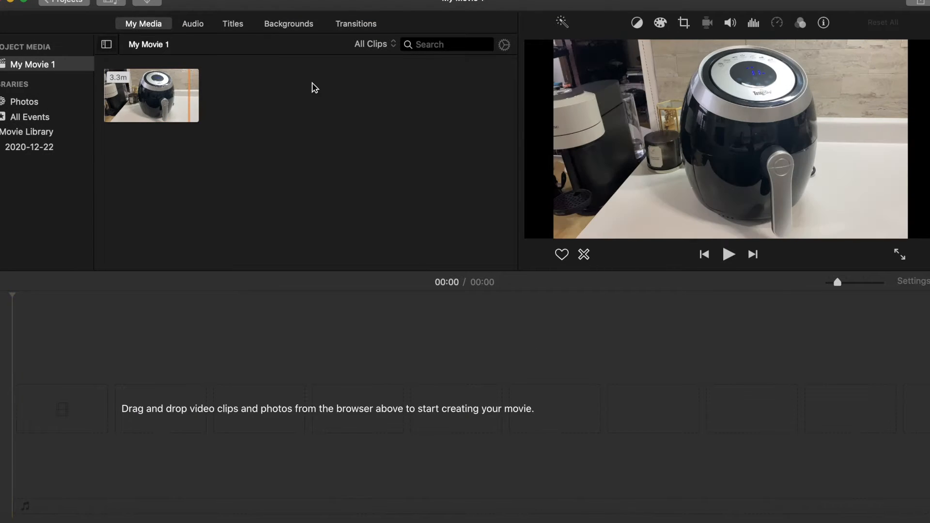
Add the imported clip to the empty movie timeline
left_click(160, 100)
left_click_drag(160, 100, 48, 416)
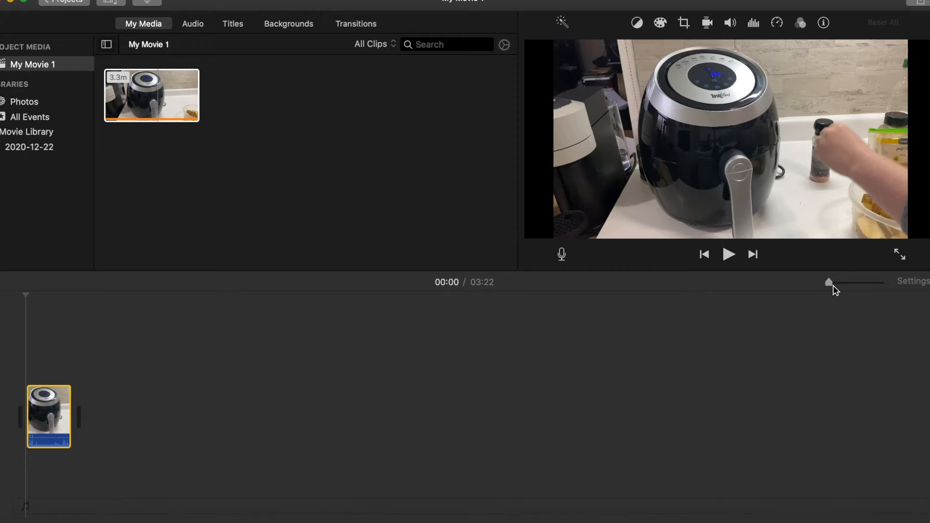
left_click_drag(833, 286, 836, 286)
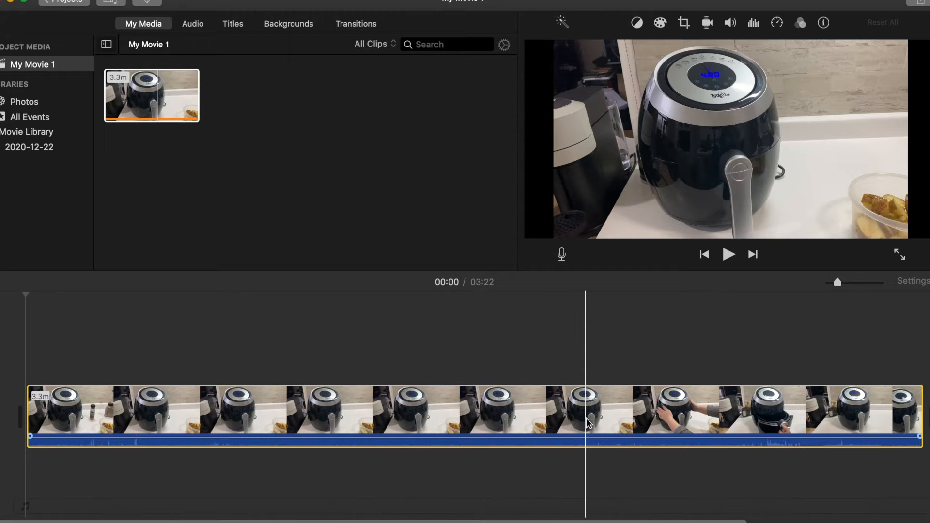
scroll(586, 417, "right", 2)
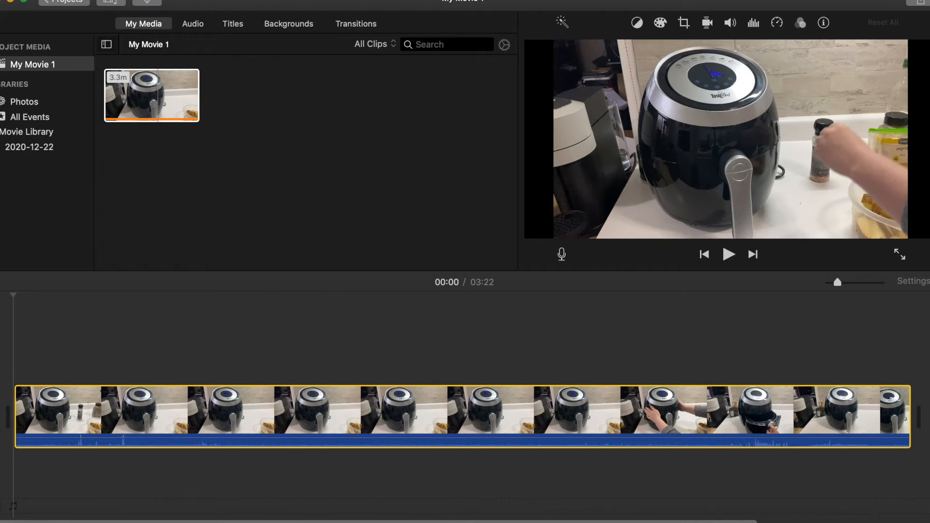
left_click(66, 0)
mouse_move(165, 0)
mouse_move(127, 0)
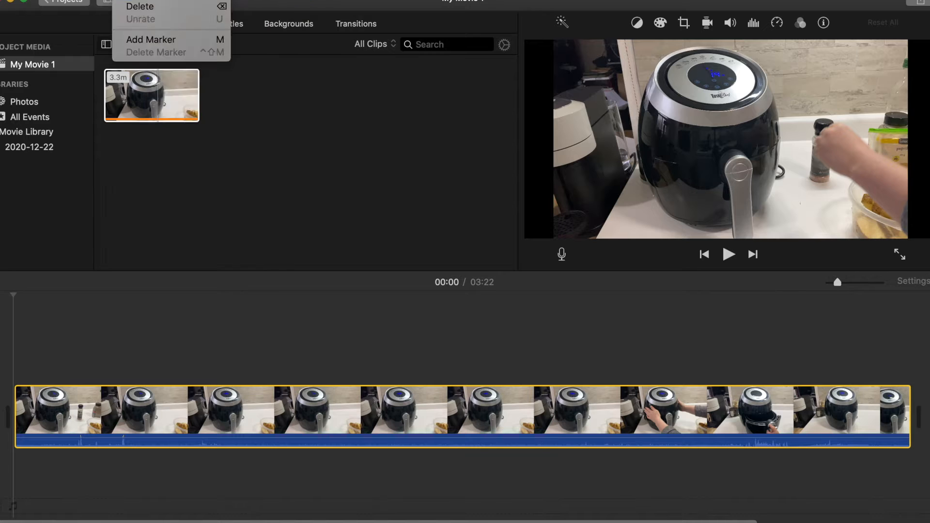
mouse_move(95, 0)
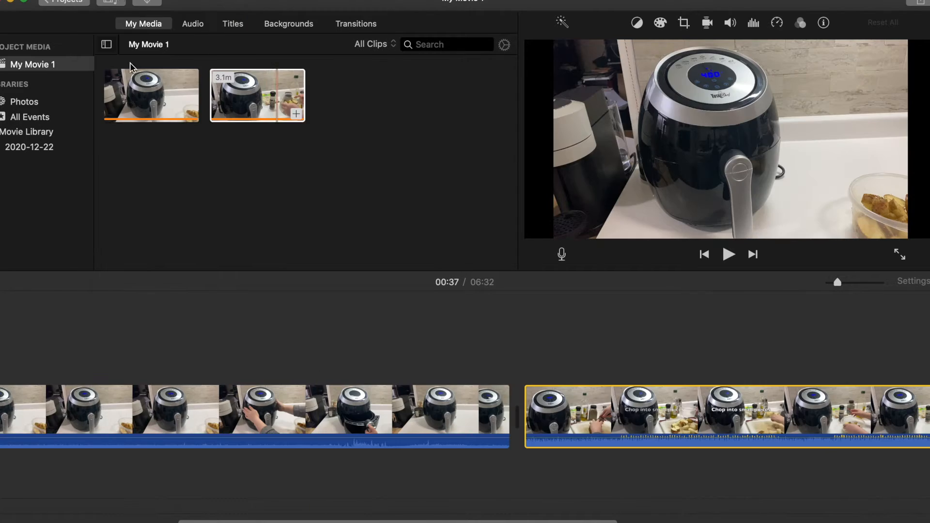
left_click(127, 0)
mouse_move(163, 0)
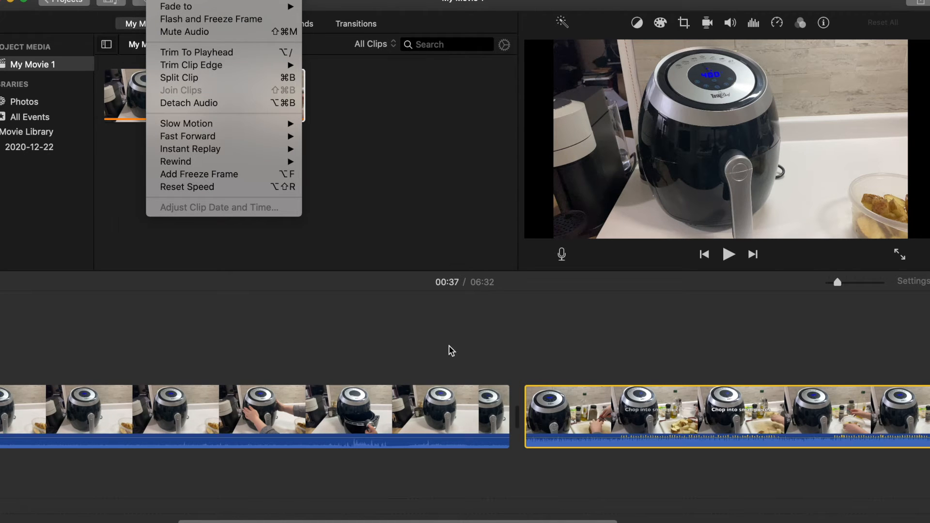
left_click(422, 332)
Split the first clip at the playhead at 00:37
scroll(422, 332, "right", 3)
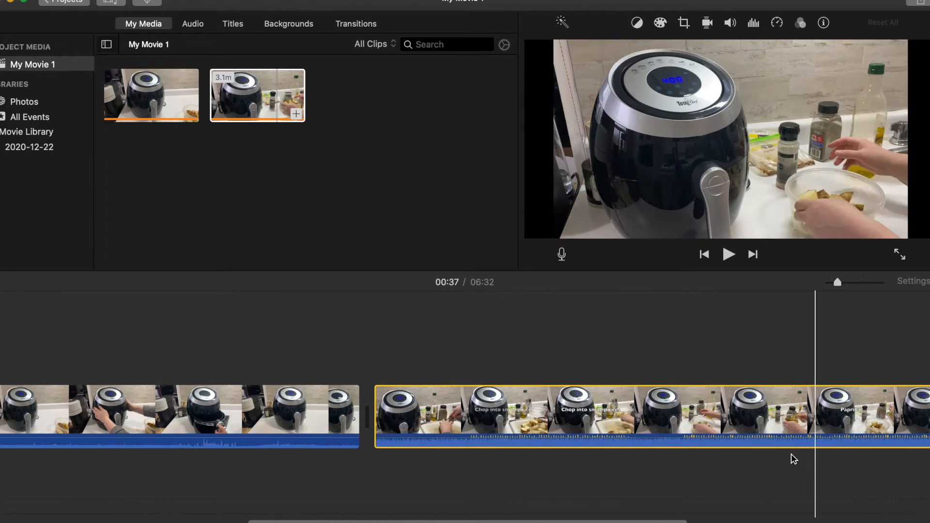
scroll(417, 373, "right", 5)
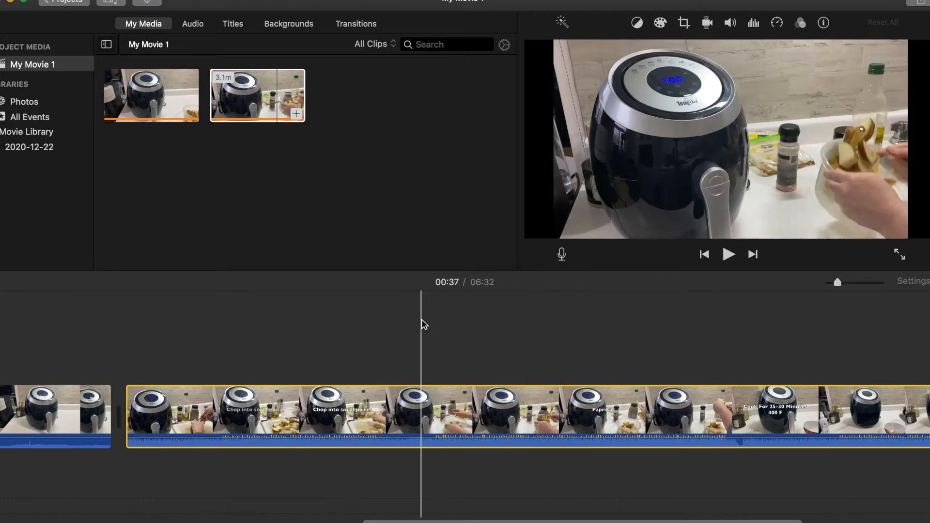
left_click(129, 0)
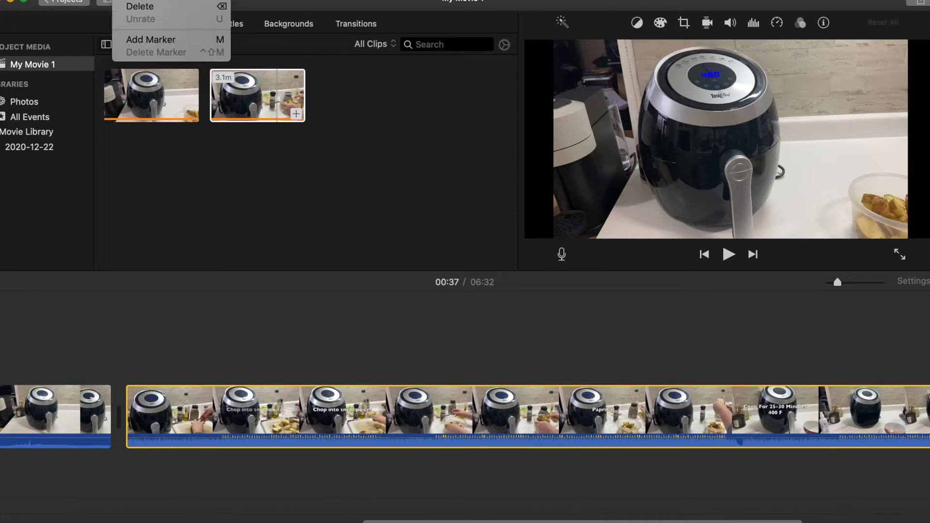
mouse_move(164, 0)
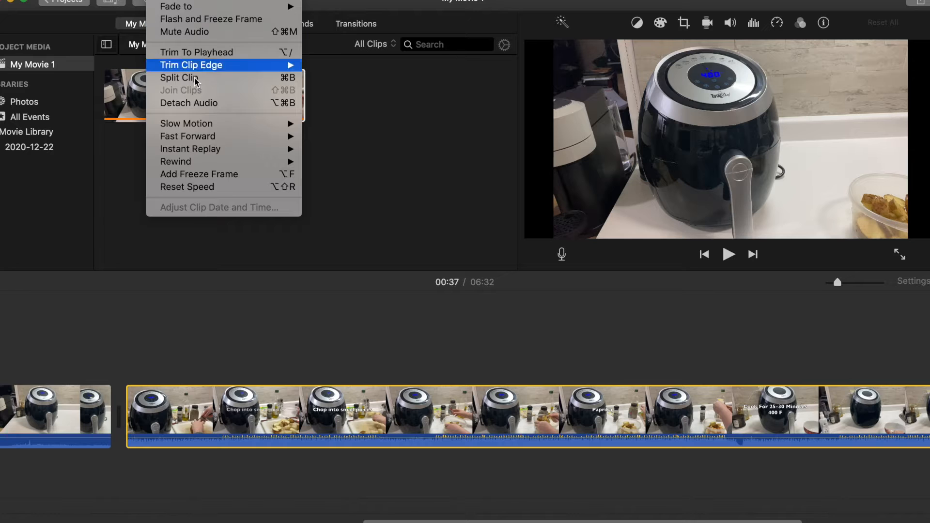
left_click(184, 80)
Split the second clip at 05:00 and trim the start of the new segment to about 1.0m
scroll(262, 441, "right", 2)
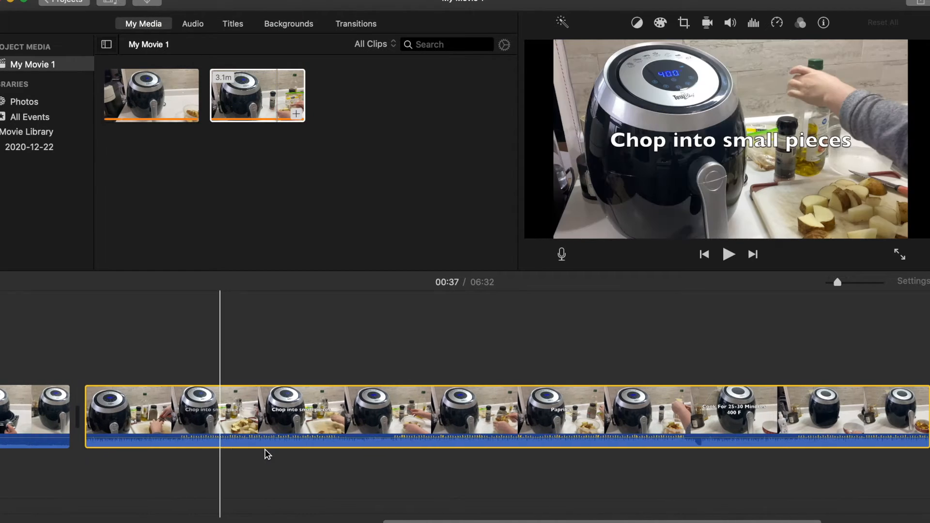
scroll(329, 441, "right", 2)
left_click(449, 422)
scroll(450, 420, "right", 1)
scroll(450, 421, "right", 1)
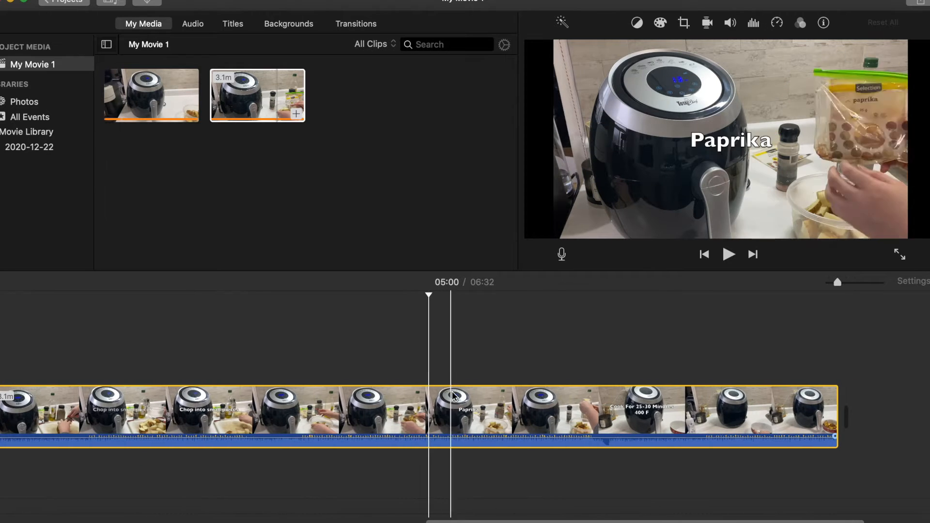
left_click(431, 353)
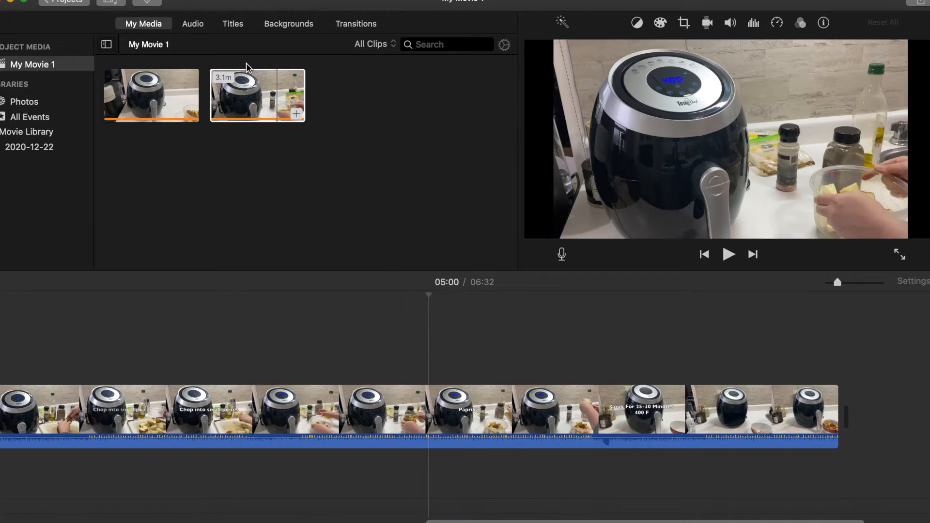
left_click(164, 0)
left_click(176, 78)
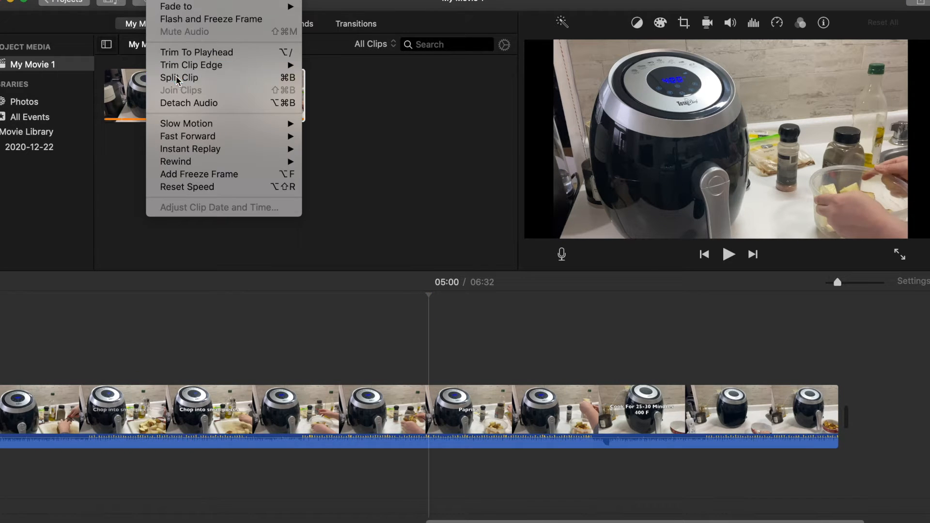
left_click(462, 409)
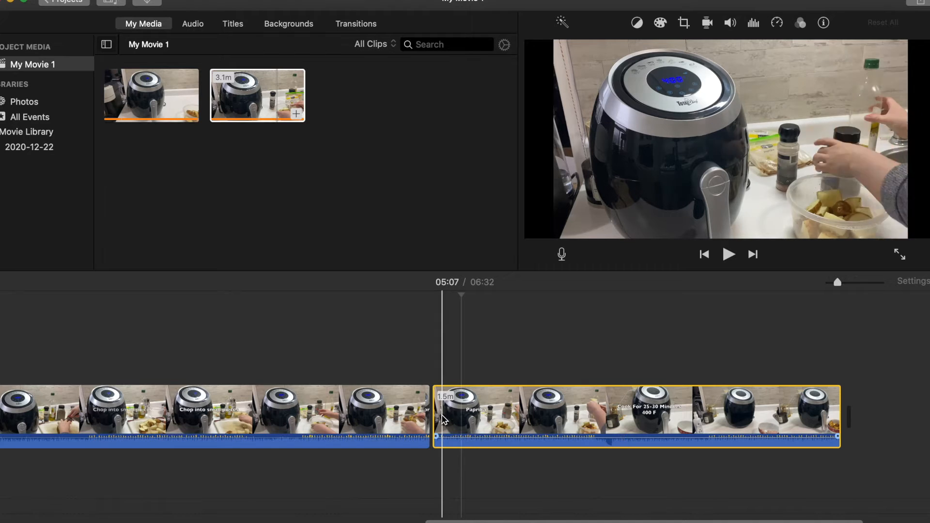
left_click_drag(438, 413, 573, 401)
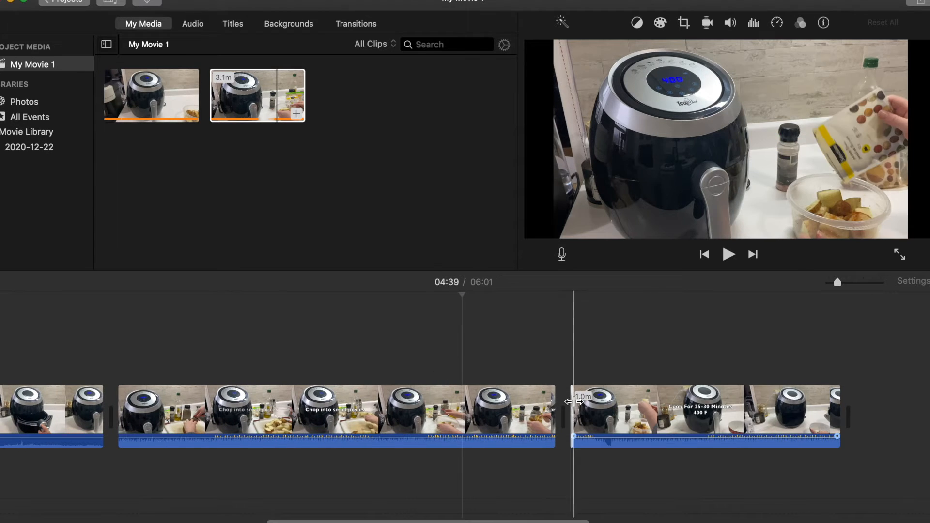
Mute the audio of the 2.7-minute clip segment in the first clip
scroll(444, 410, "left", 3)
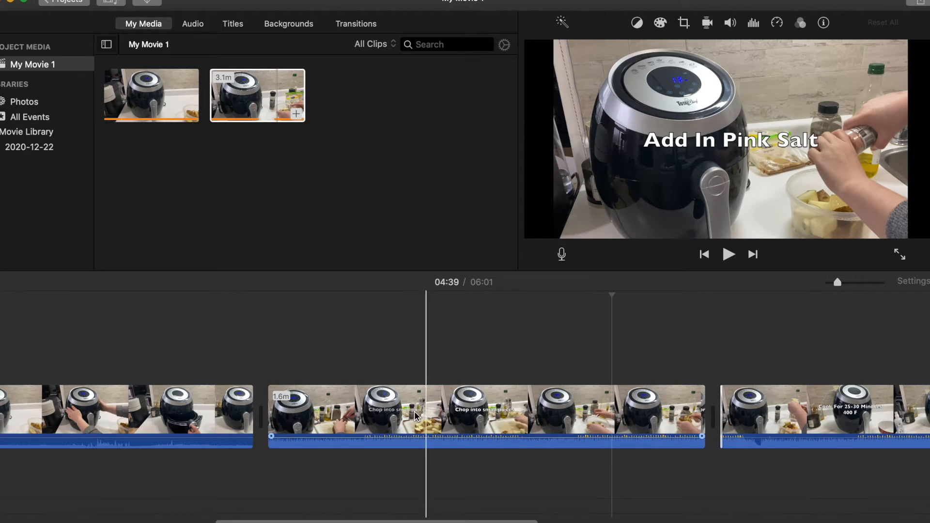
left_click(290, 432)
scroll(173, 412, "left", 5)
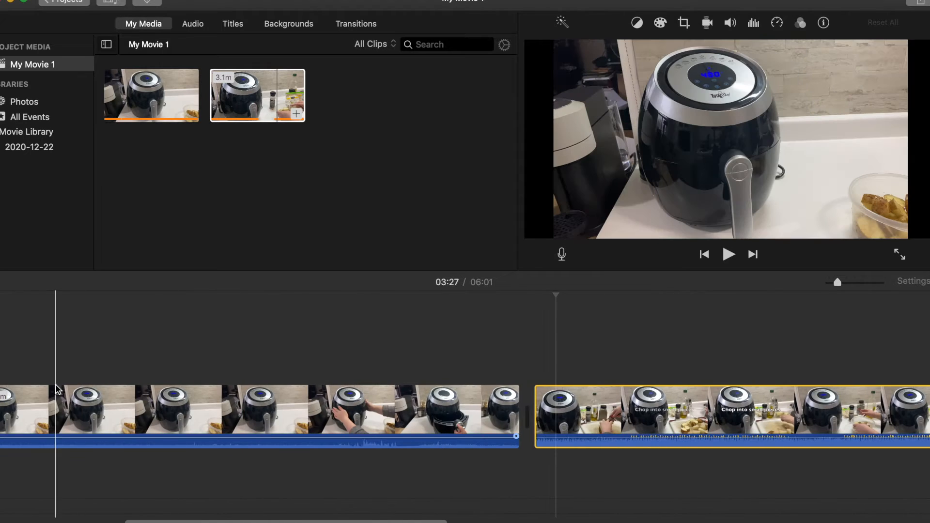
scroll(55, 385, "left", 5)
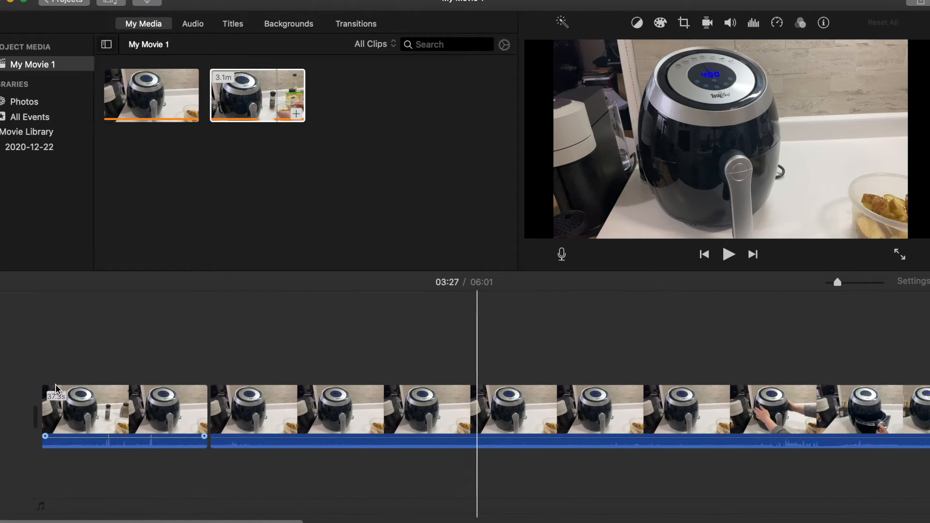
left_click(339, 445)
scroll(613, 494, "right", 3)
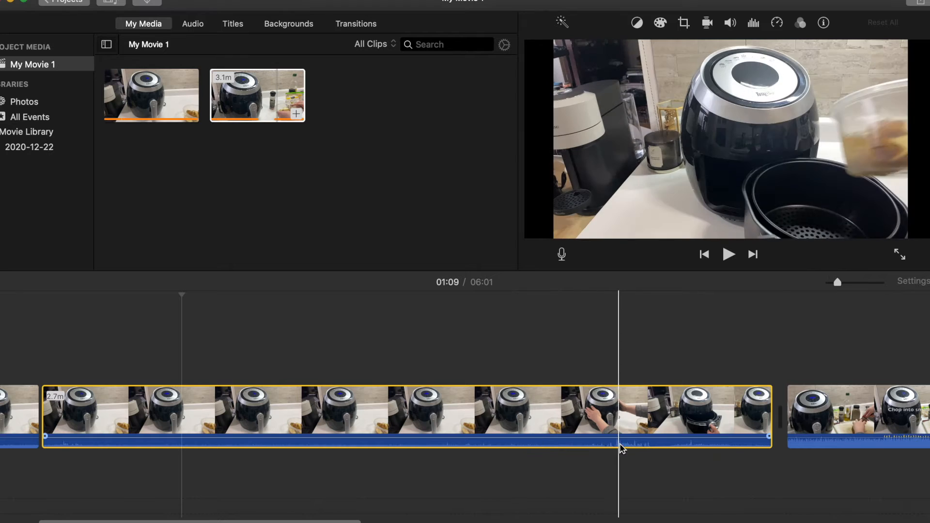
left_click(620, 443)
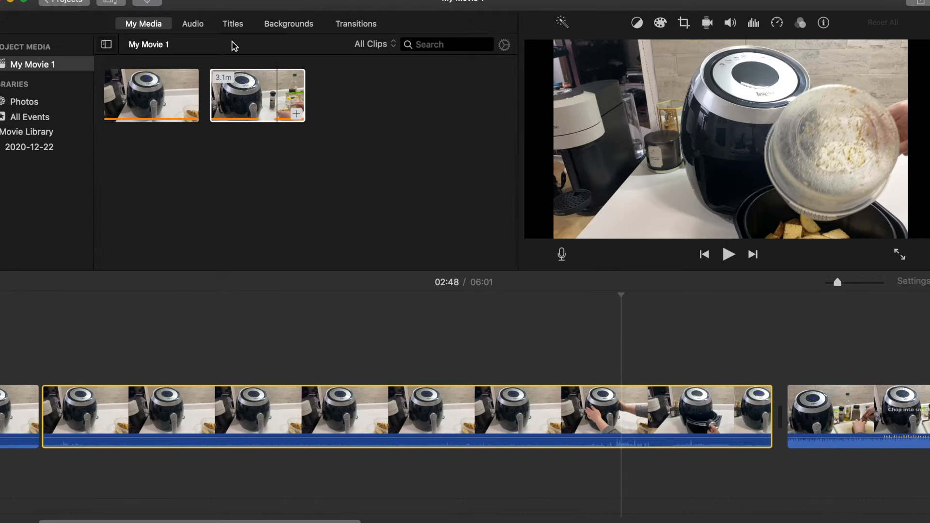
left_click(191, 22)
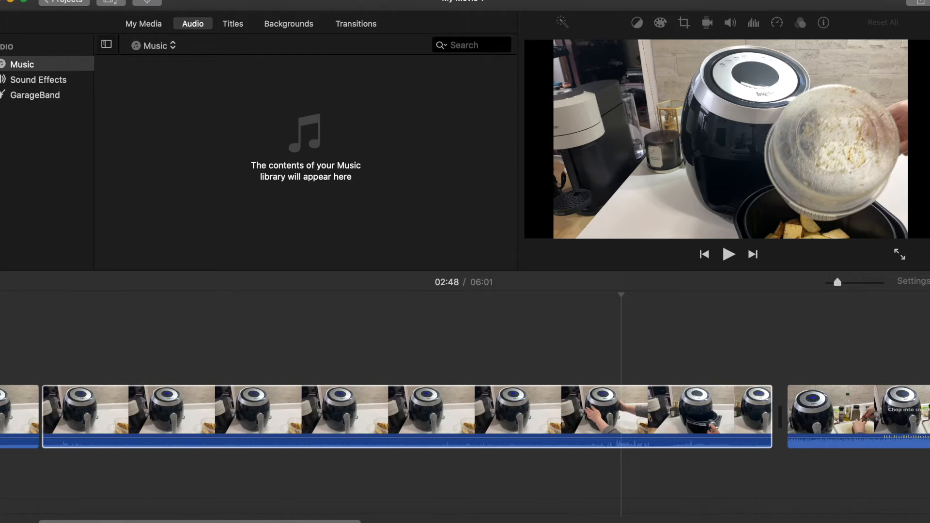
left_click(125, 0)
mouse_move(164, 0)
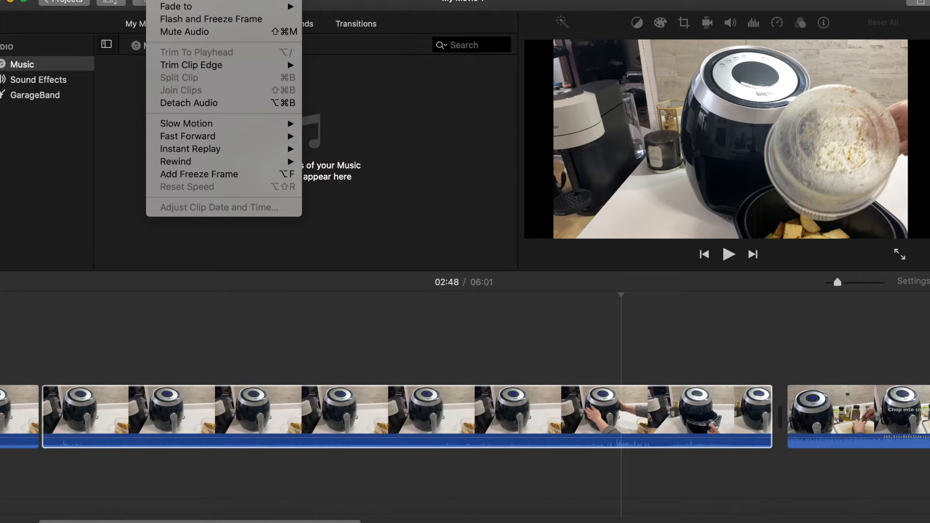
left_click(175, 32)
Speed up the 2.7-minute clip segment with Fast Forward at 4x
left_click(269, 391)
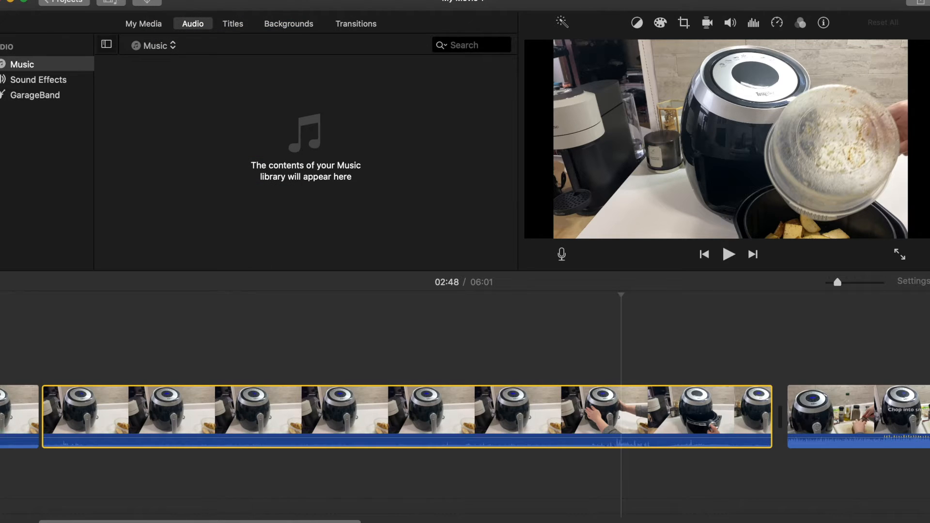
left_click(166, 0)
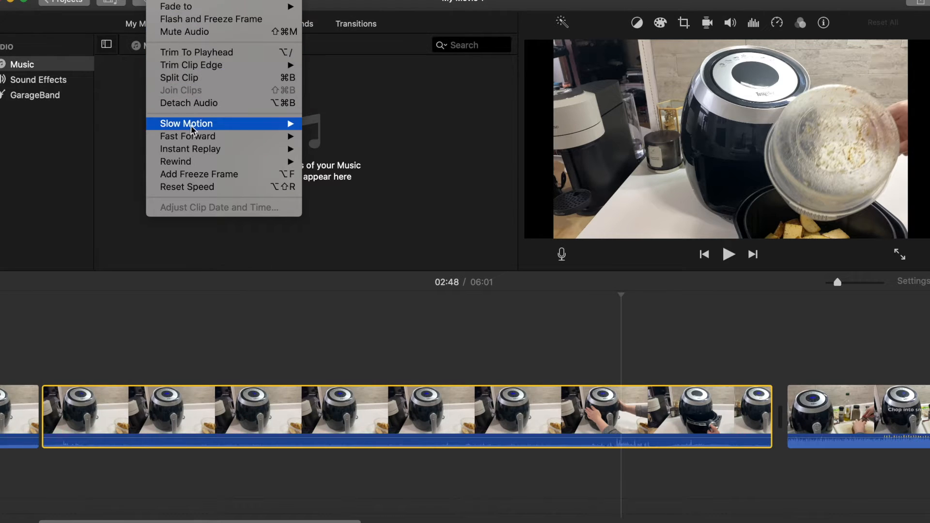
mouse_move(192, 130)
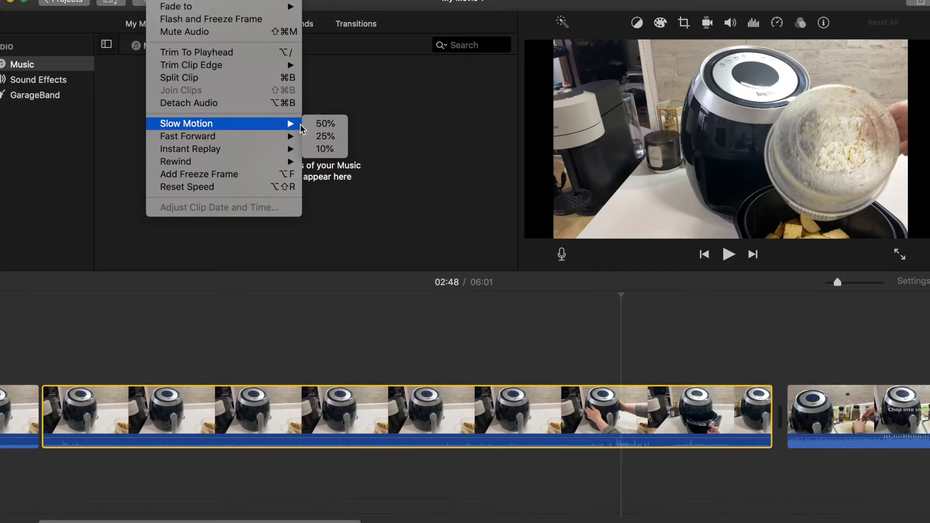
mouse_move(275, 138)
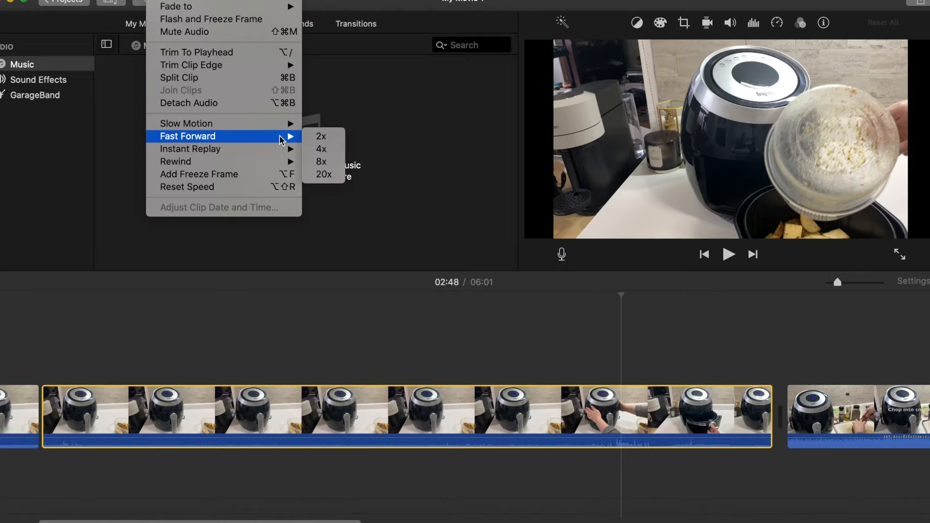
left_click(322, 149)
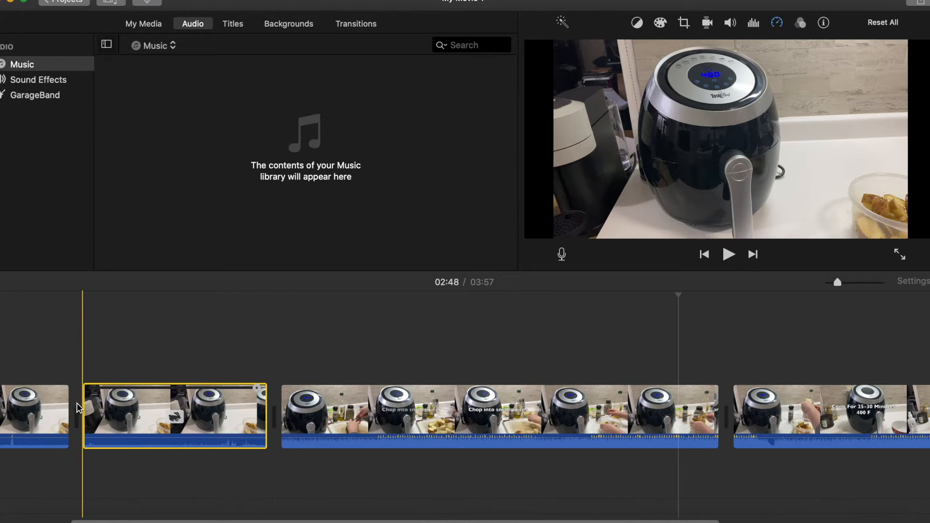
Play the movie to preview the sped-up segment
key("space")
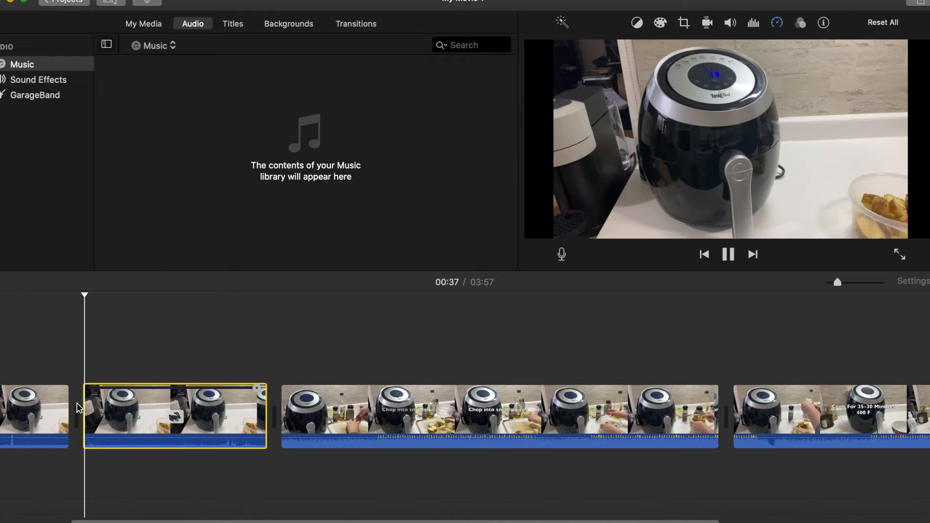
key("XF86AudioLowerVolume")
key("XF86AudioLowerVolume")
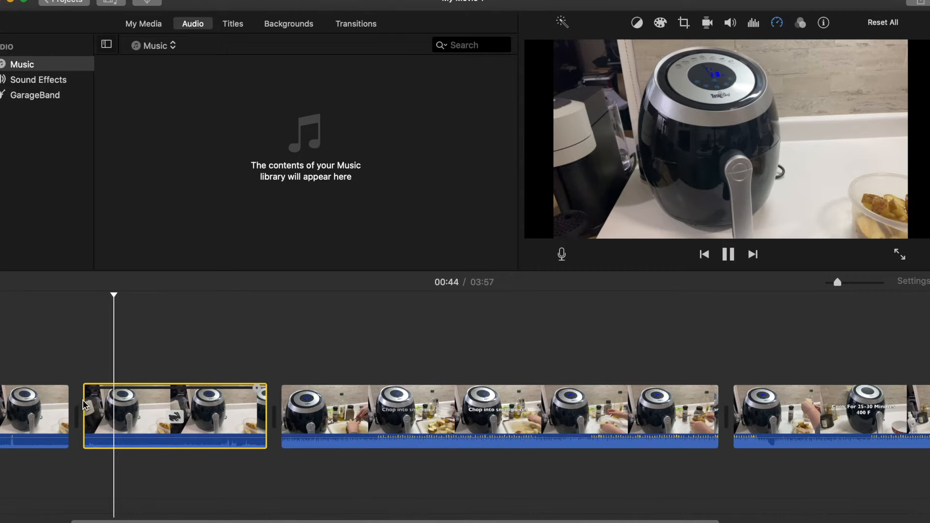
Select the sped-up clip segment and apply Rewind at 2x to it
left_click(155, 402)
key("space")
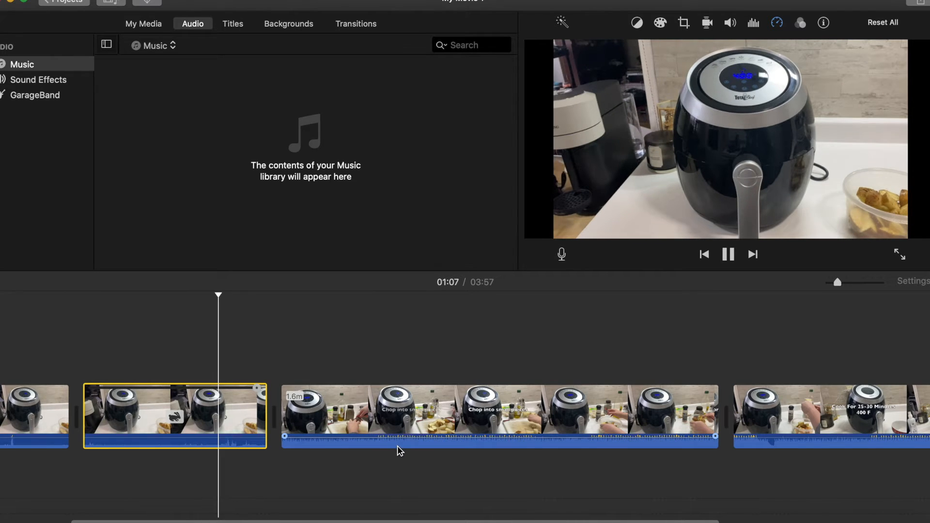
key("space")
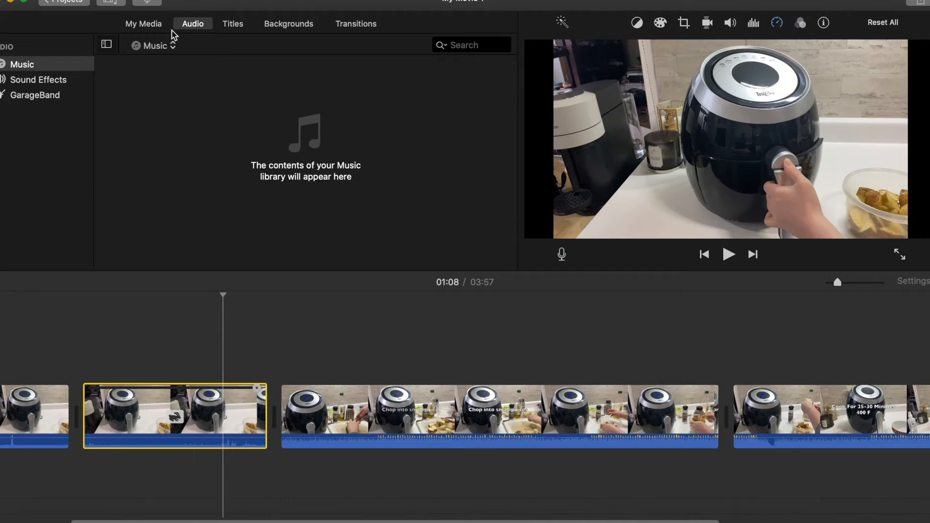
left_click(158, 1)
mouse_move(177, 164)
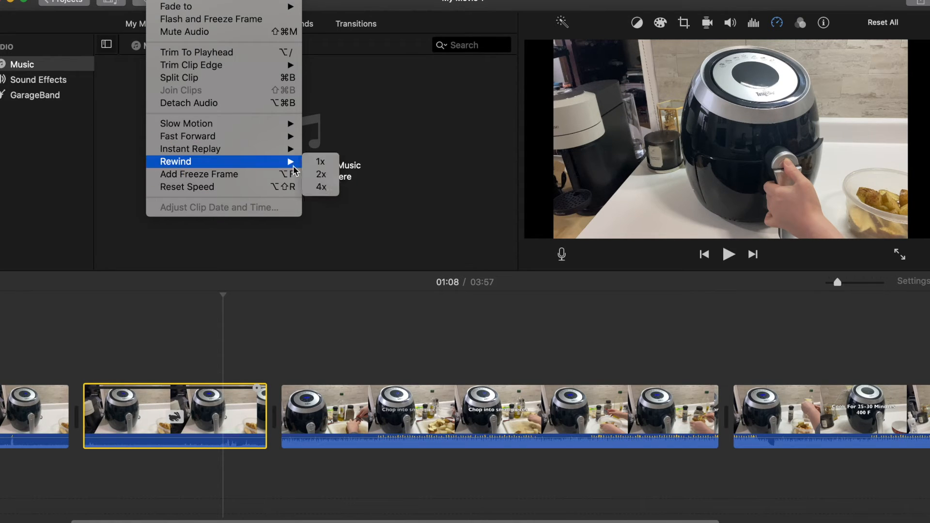
left_click(312, 174)
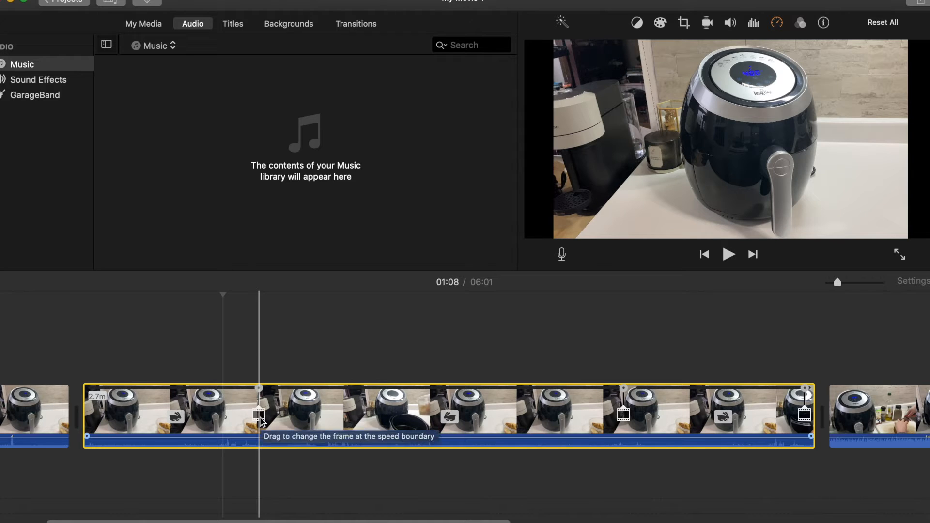
Move the rewound clip after the chopping clip and trim a little off its start
key("space")
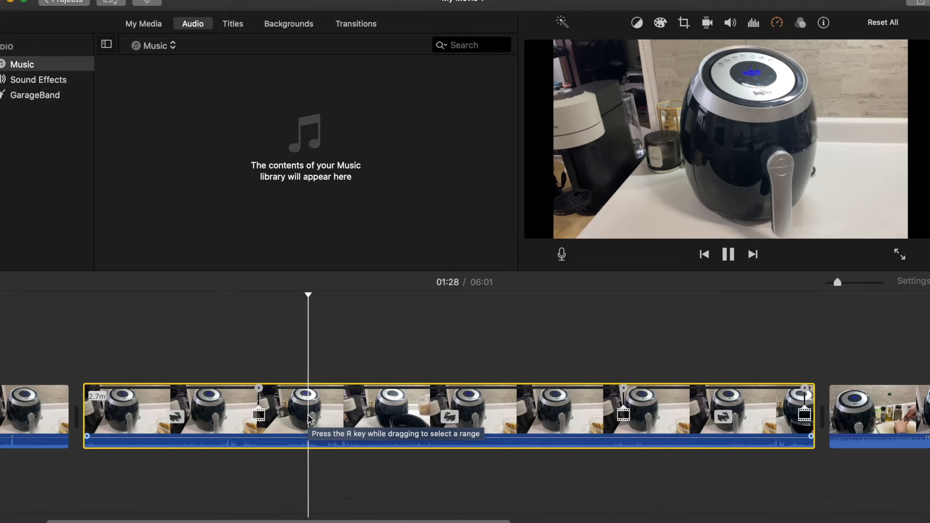
key("space")
mouse_move(297, 412)
left_mouse_down()
mouse_move(379, 412)
mouse_move(322, 427)
mouse_move(292, 420)
mouse_move(307, 418)
mouse_move(310, 375)
mouse_move(301, 414)
left_mouse_up()
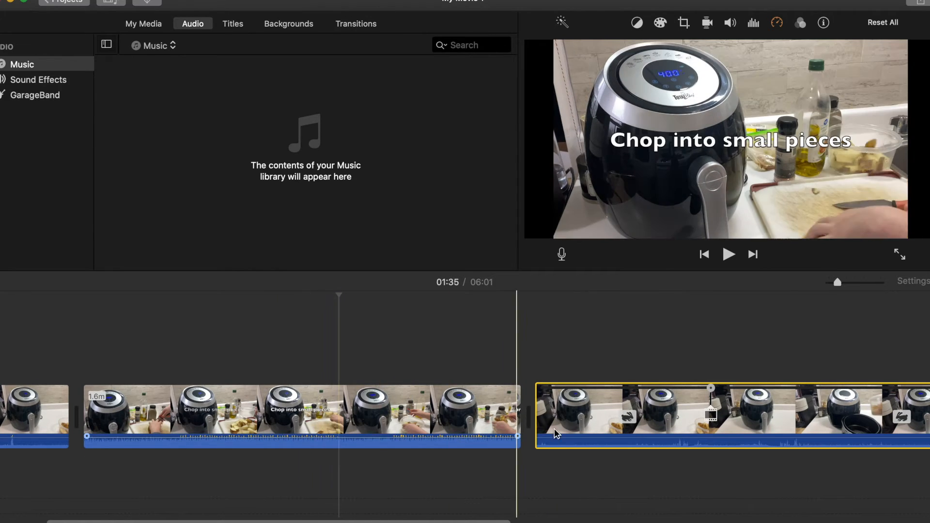
scroll(622, 430, "right", 5)
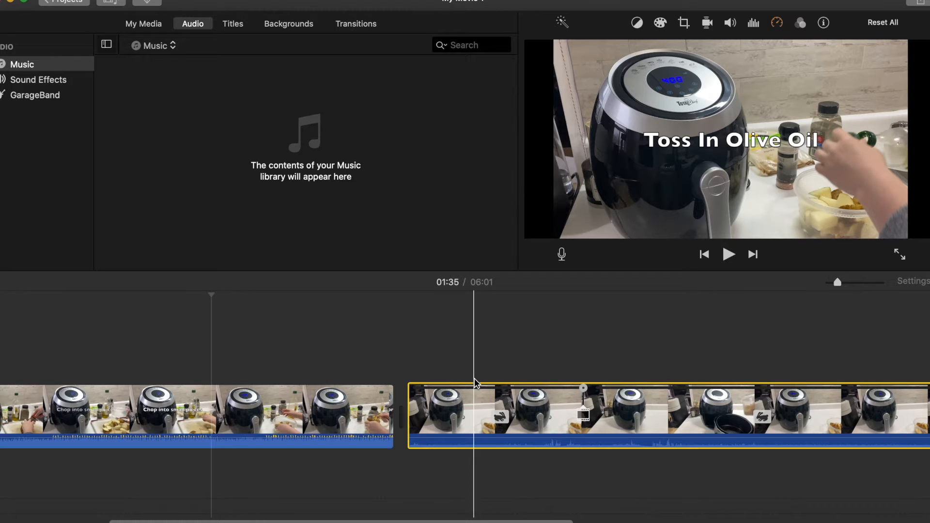
left_click_drag(425, 413, 464, 416)
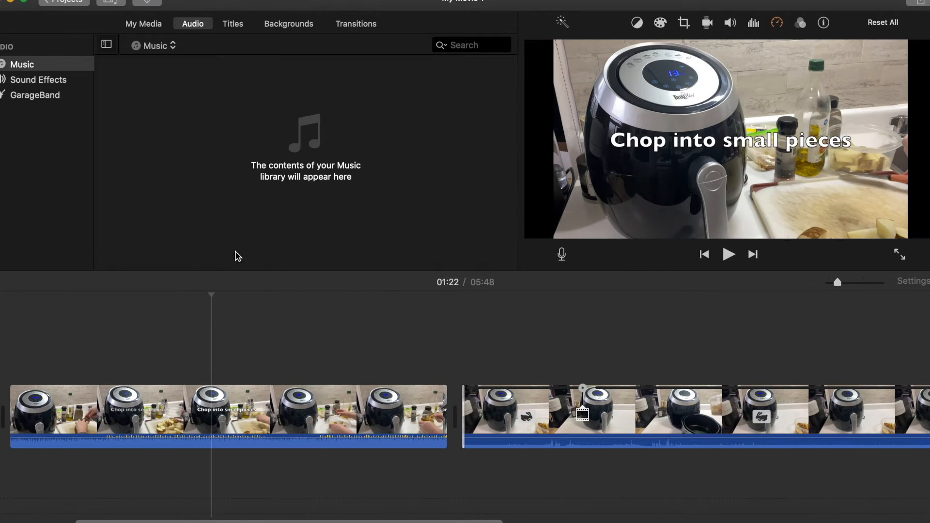
Add a Gravity title at the very start of the movie
scroll(415, 429, "left", 5)
scroll(414, 429, "right", 1)
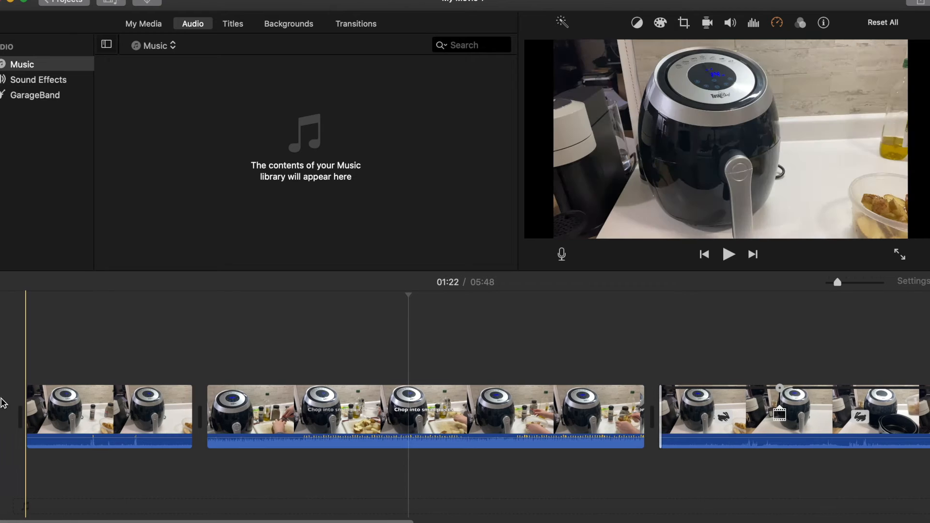
left_click(233, 24)
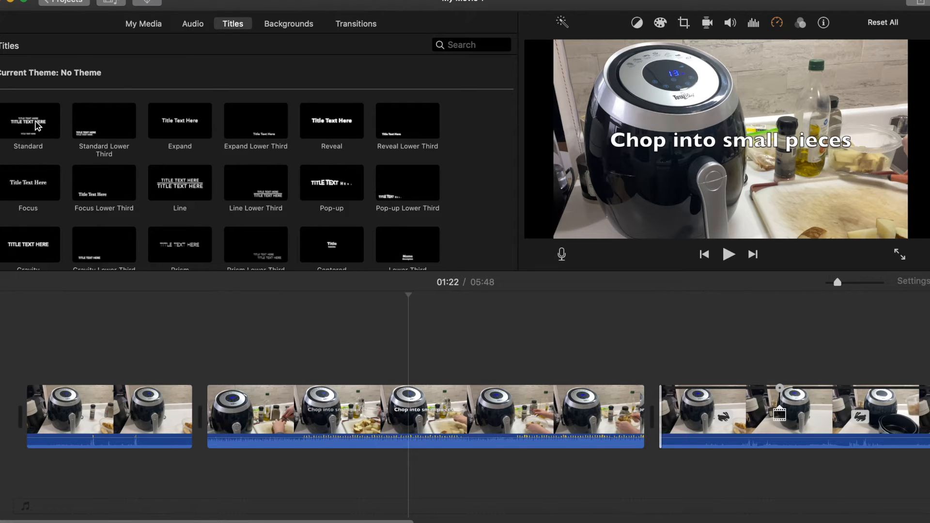
scroll(208, 190, "down", 1)
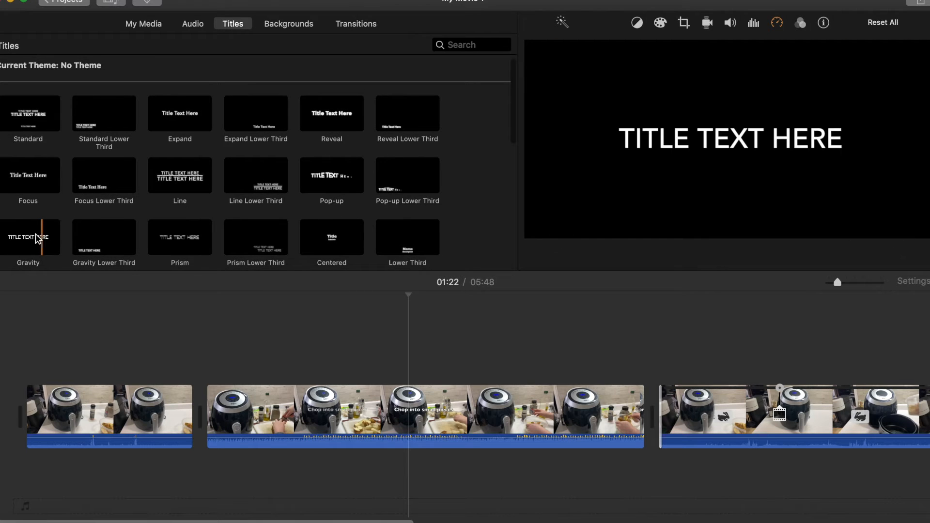
left_click(31, 240)
left_click_drag(38, 235, 7, 404)
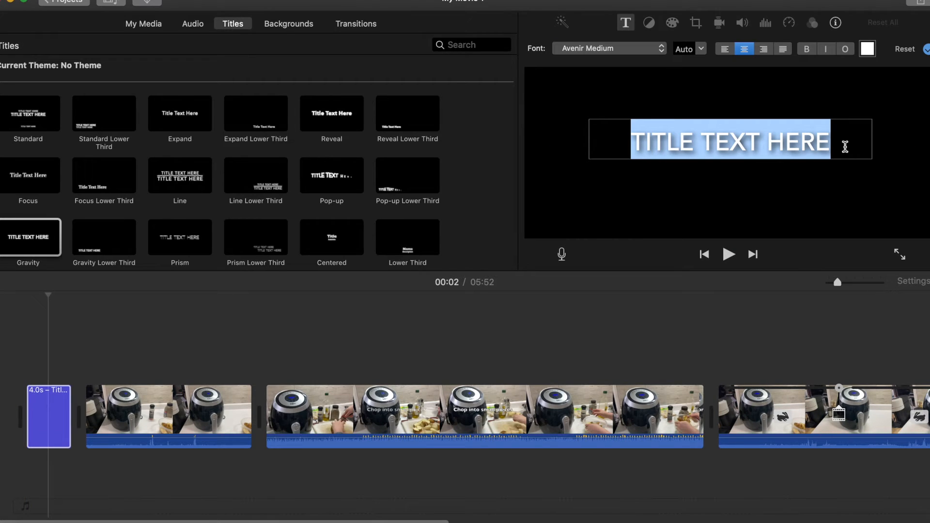
Set the title text to "IMOVIE TUTORIAL!"
type("IMOVIE TUTORIAL")
key("super+a")
type("F")
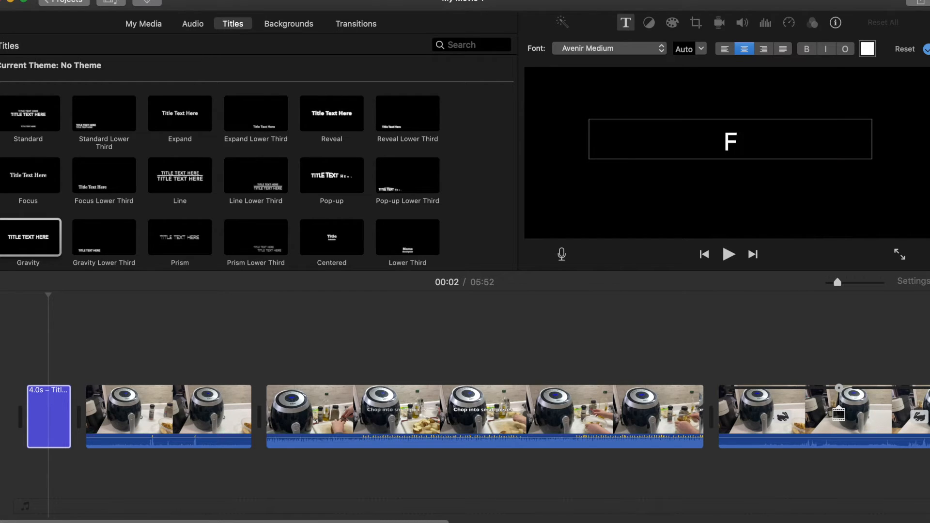
type("OVIE")
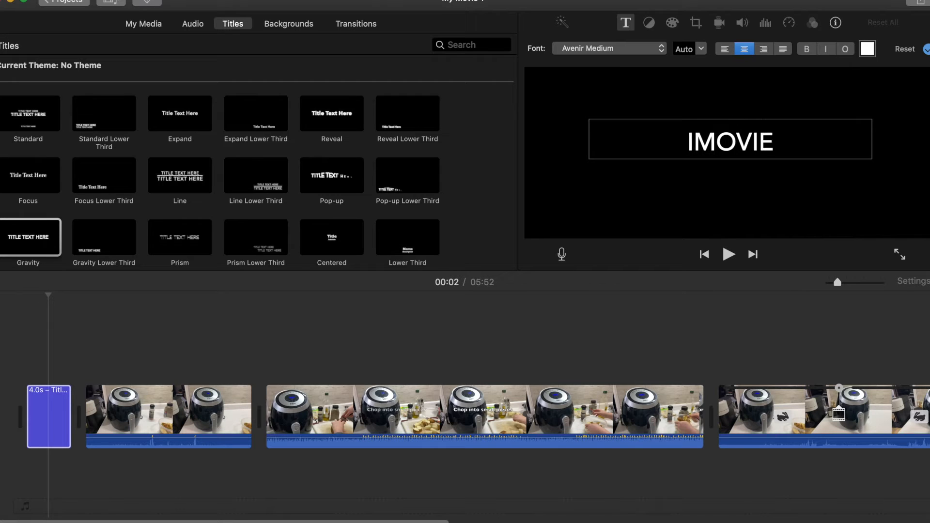
type(" TUTORIAL!")
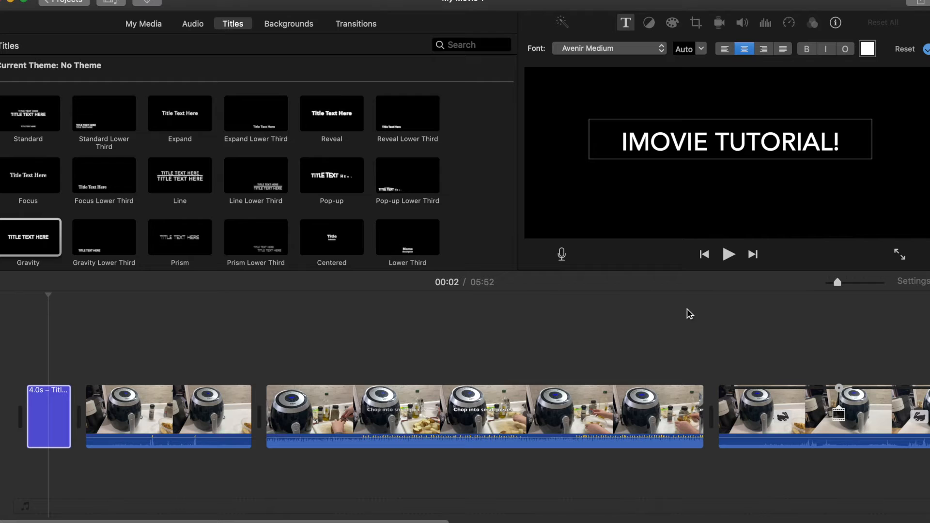
Make the whole title text bold, italic and red
key("super+a")
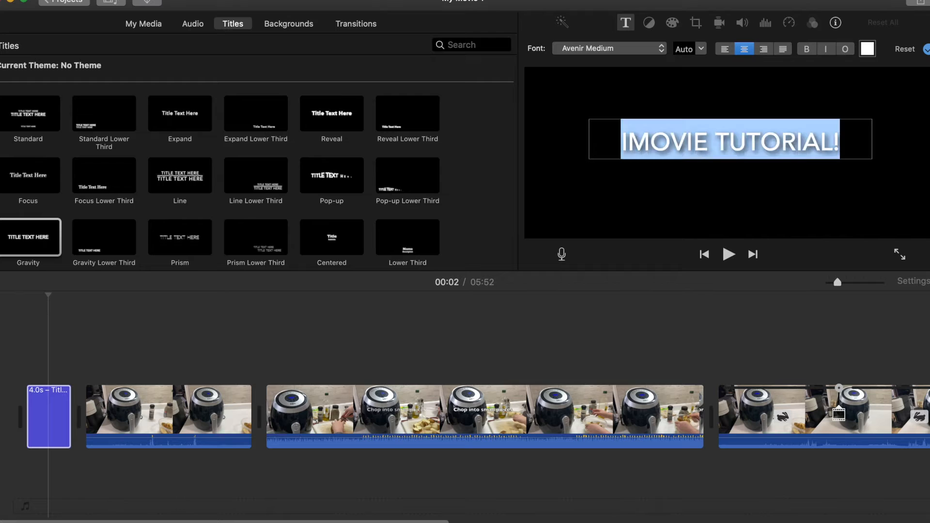
left_click(808, 50)
left_click(826, 49)
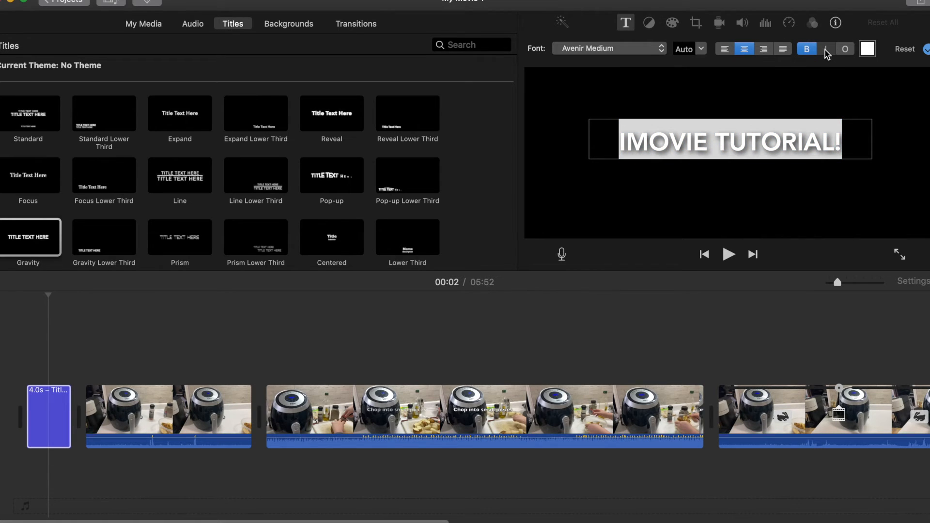
left_click(868, 49)
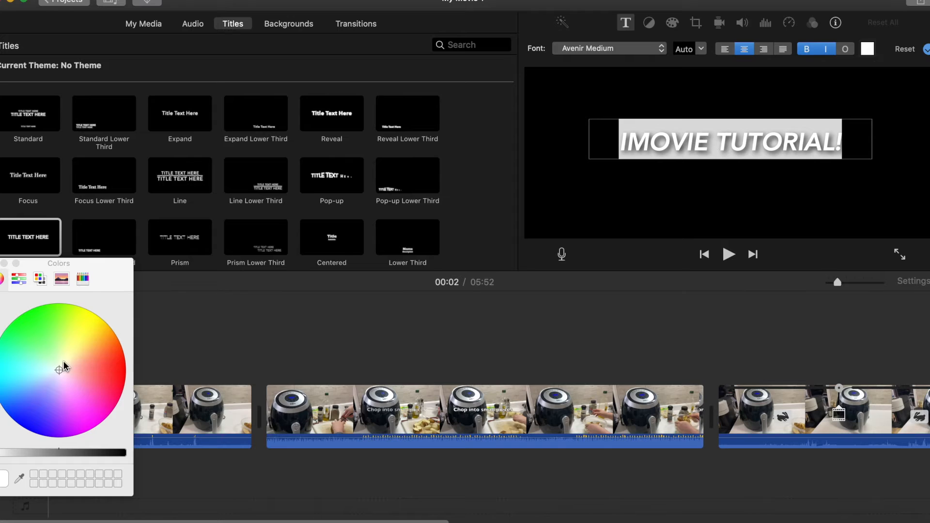
left_click(113, 373)
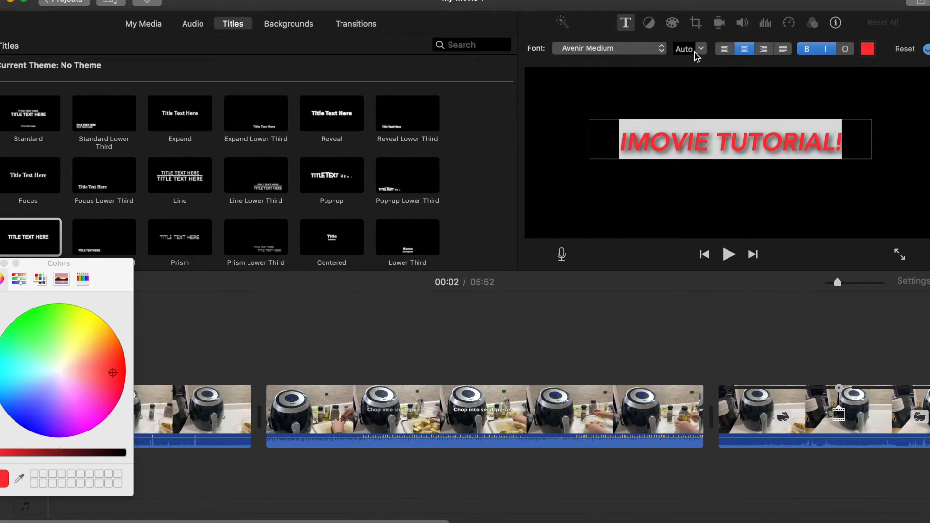
Change the title font to Big Caslon Medium
left_click(619, 51)
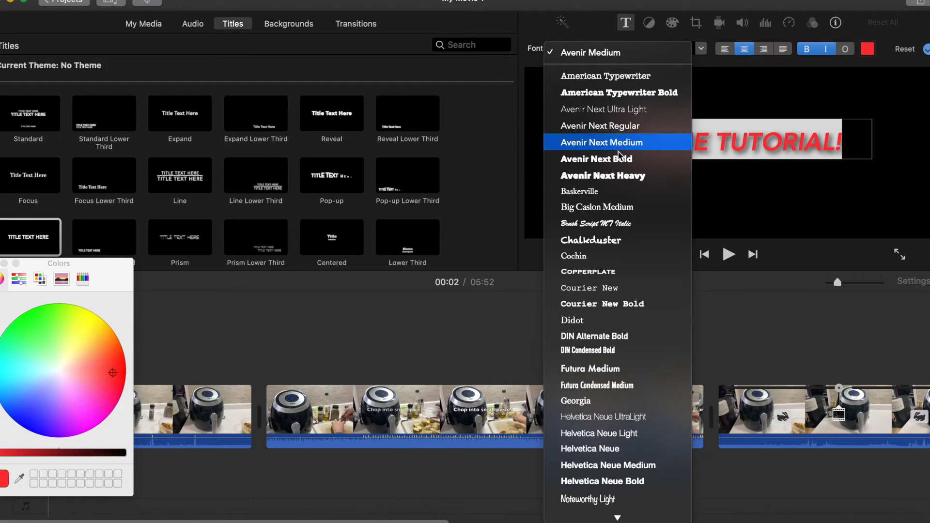
left_click(635, 213)
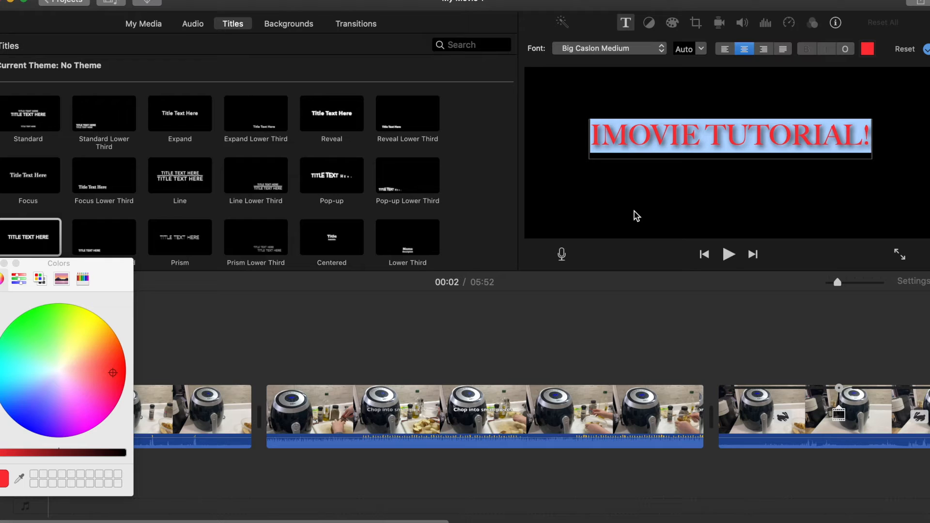
left_click(294, 319)
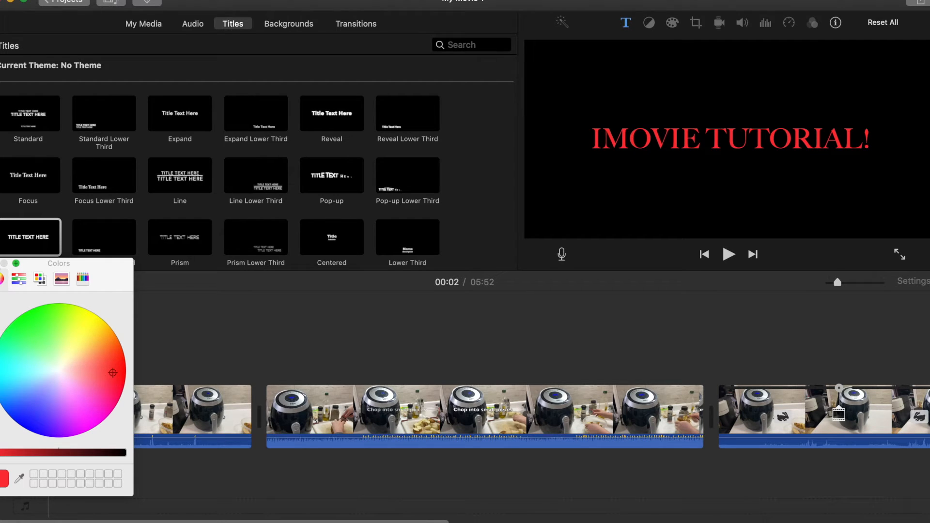
left_click(238, 359)
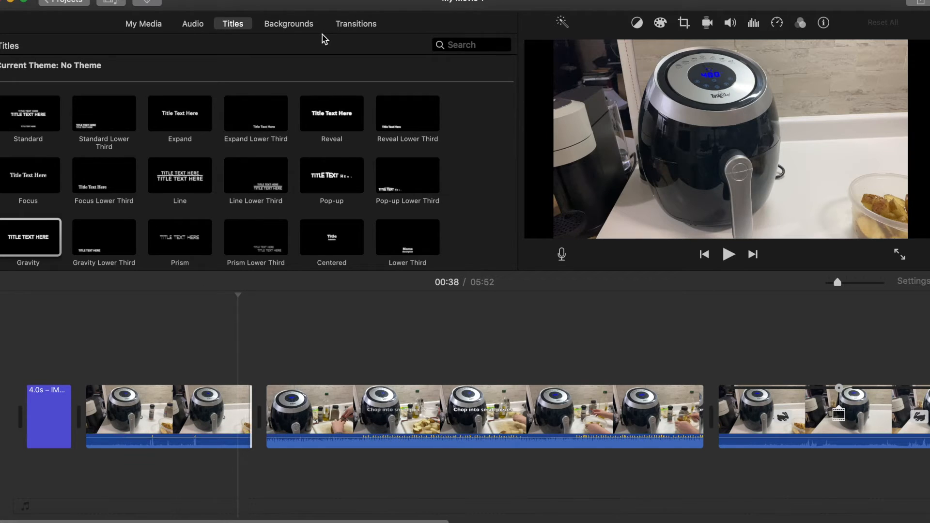
Insert a Cross Dissolve transition between the first video clip and the chopping clip, and preview it
left_click(354, 27)
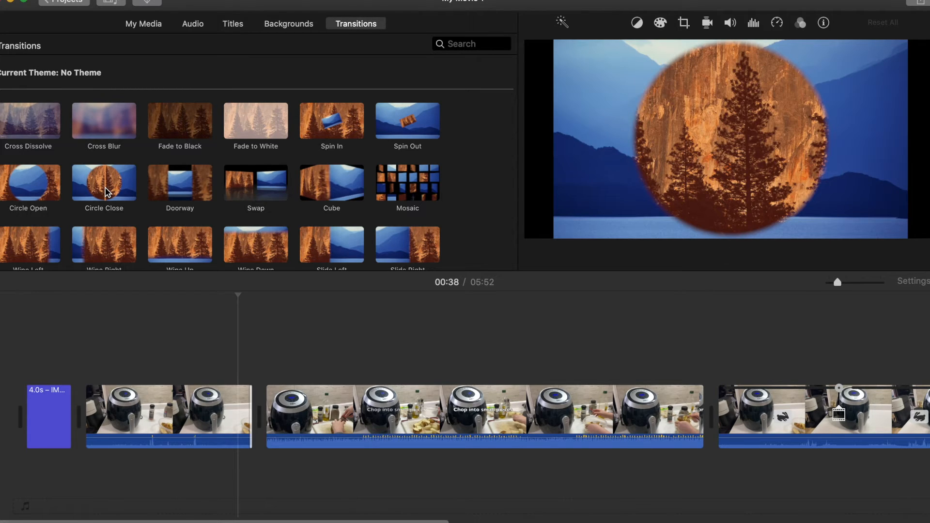
left_click(34, 121)
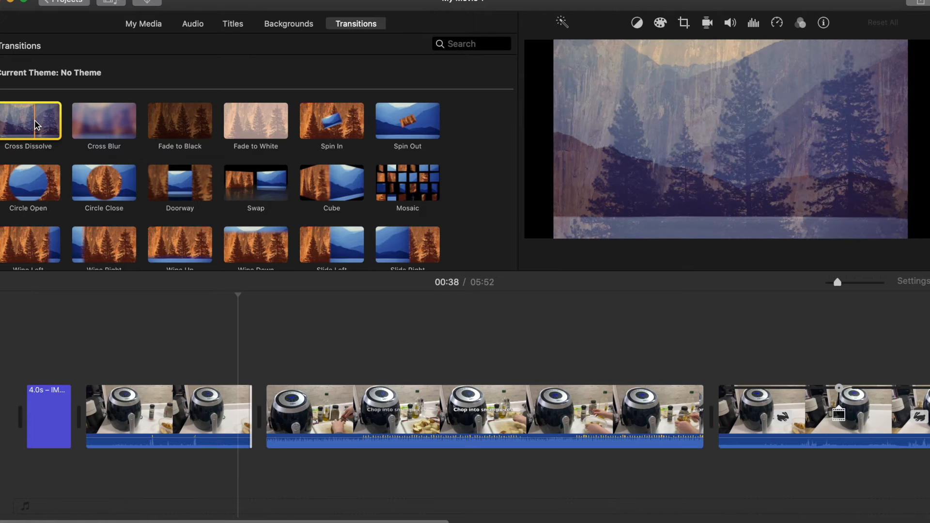
left_click_drag(41, 120, 255, 357)
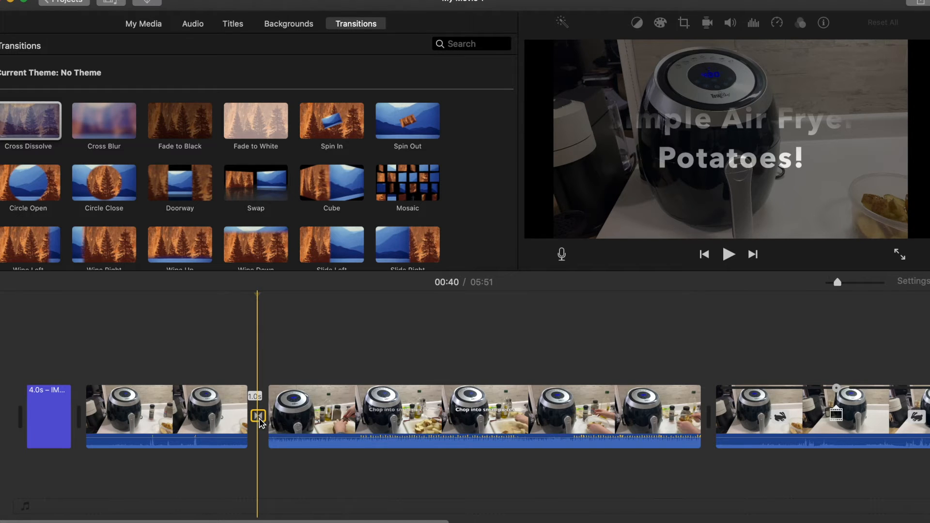
key("space")
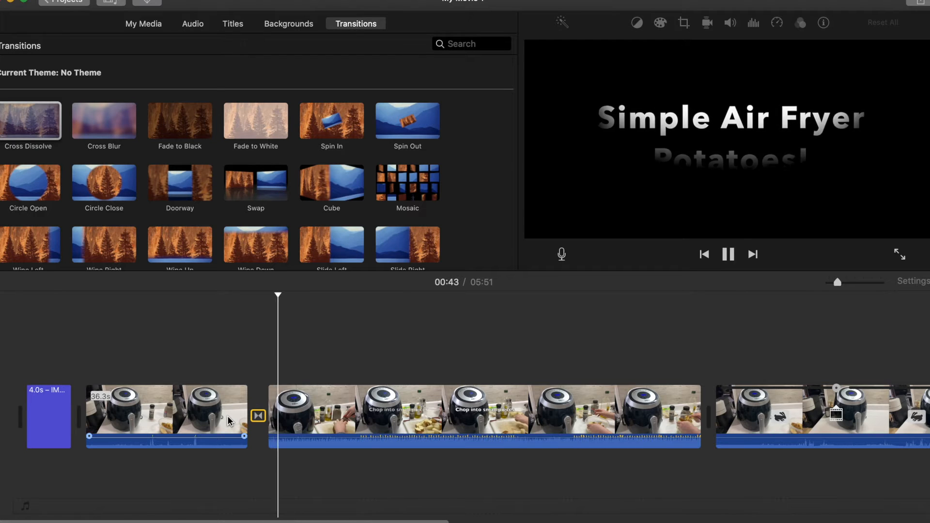
key("space")
Insert a Cube transition between the chopping clip and the following clip
scroll(246, 232, "down", 1)
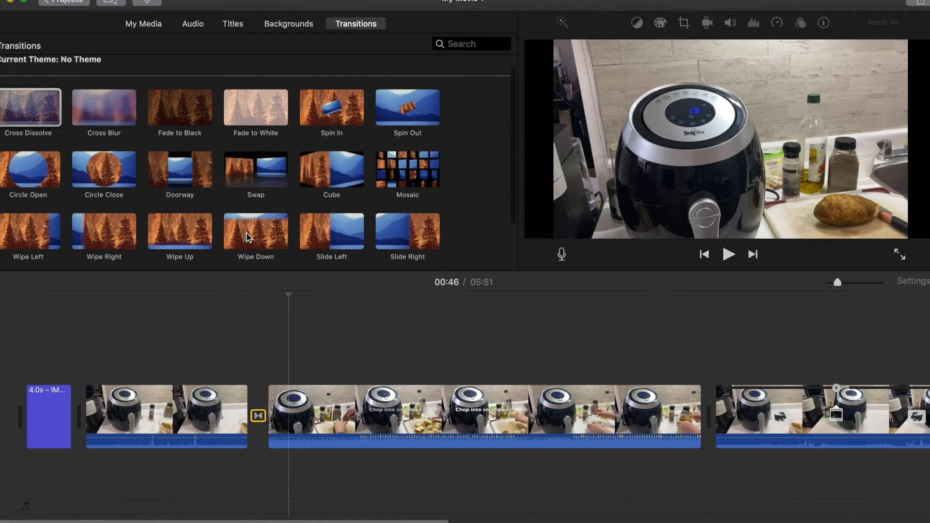
left_click_drag(332, 162, 693, 417)
scroll(728, 423, "right", 2)
Play the movie from the chopping clip to preview the Cube transition
key("XF86AudioMute")
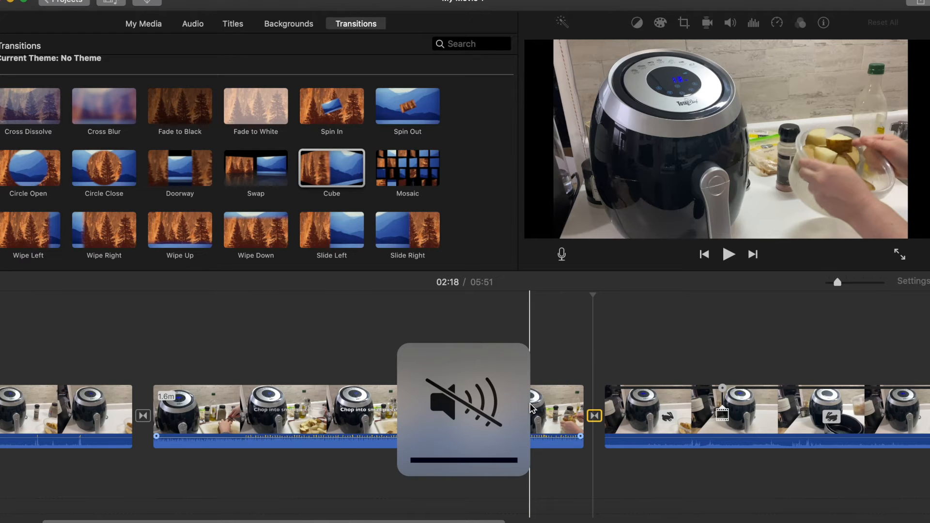
left_click(542, 407)
key("XF86AudioRaiseVolume")
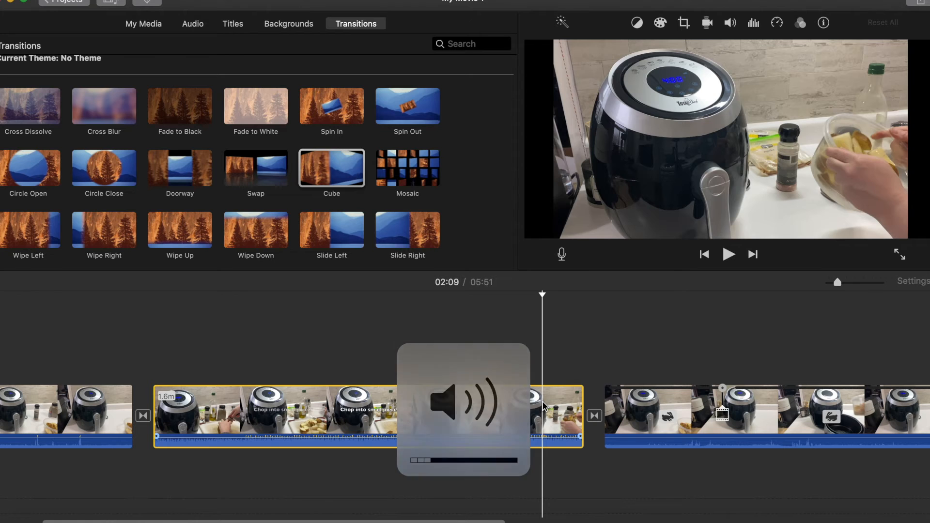
key("space")
key("XF86AudioRaiseVolume")
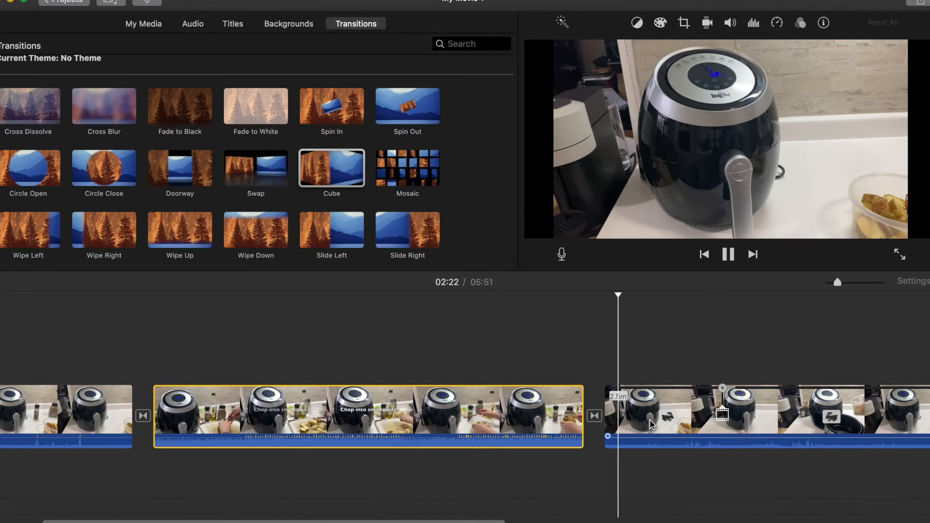
left_click(644, 397)
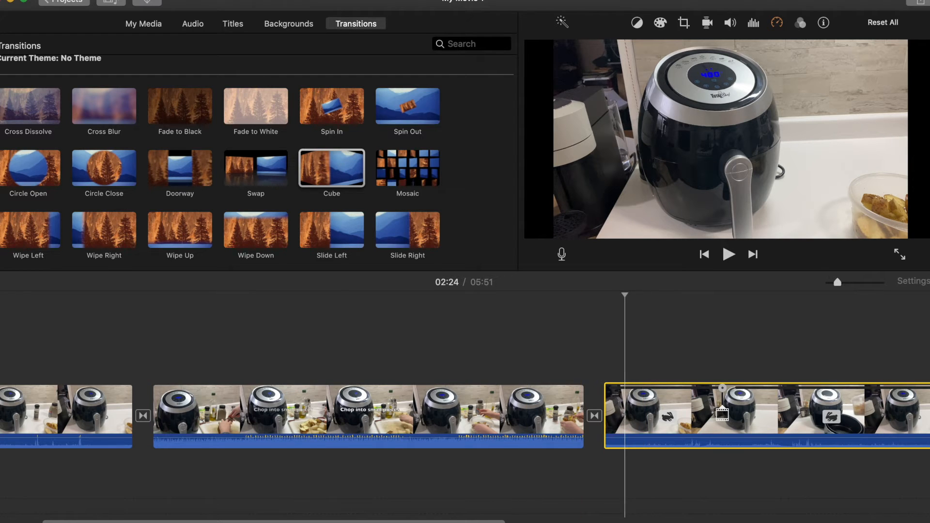
left_click(128, 0)
mouse_move(165, 0)
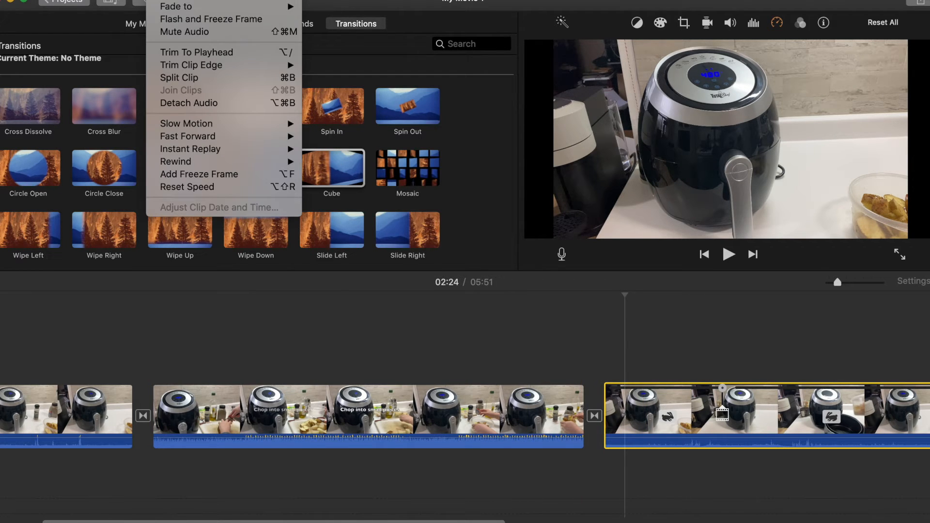
mouse_move(228, 138)
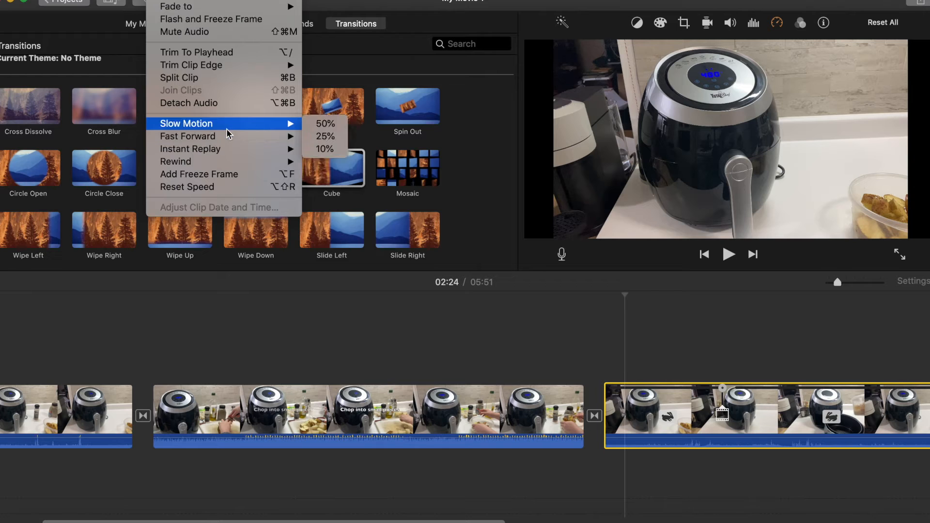
mouse_move(259, 163)
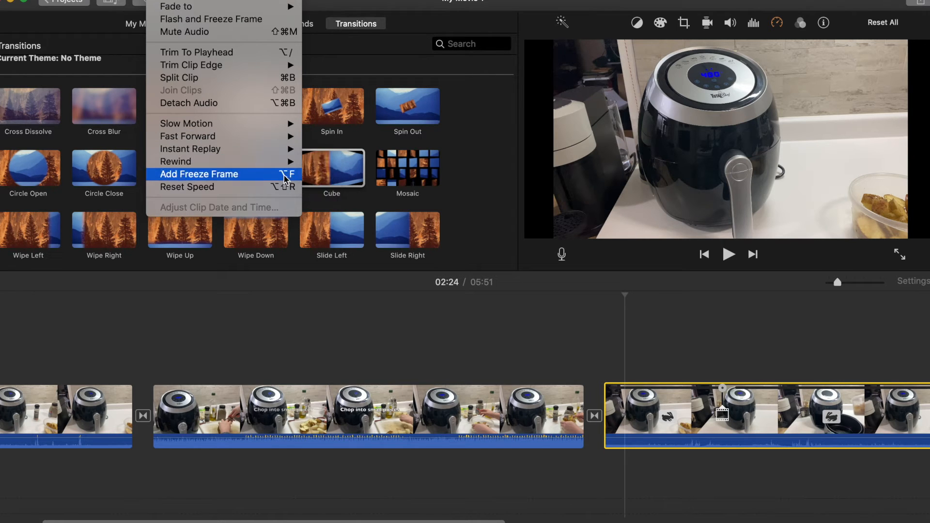
left_click(554, 316)
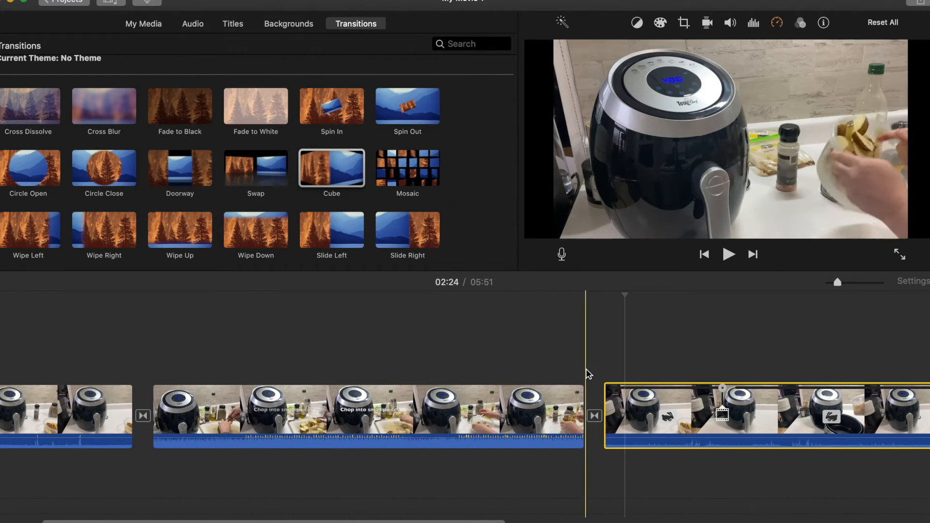
Add a Wipe Down transition between the title clip and the first video clip
scroll(183, 420, "left", 1)
scroll(183, 420, "left", 2)
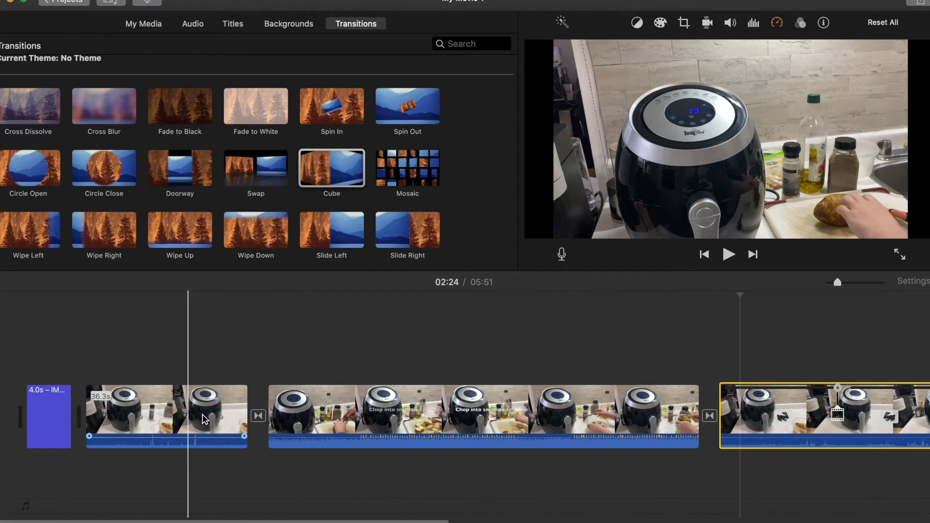
left_click(258, 415)
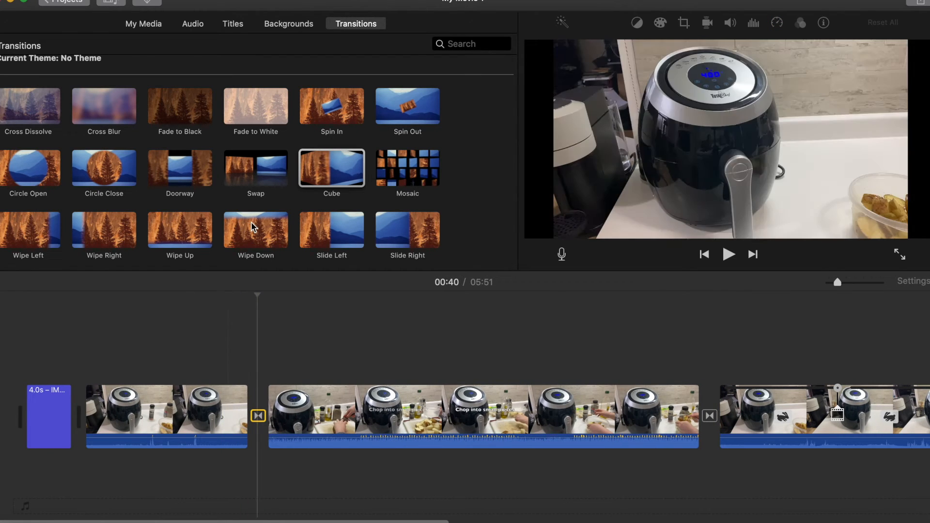
left_click_drag(250, 222, 261, 417)
left_click_drag(258, 232, 316, 424)
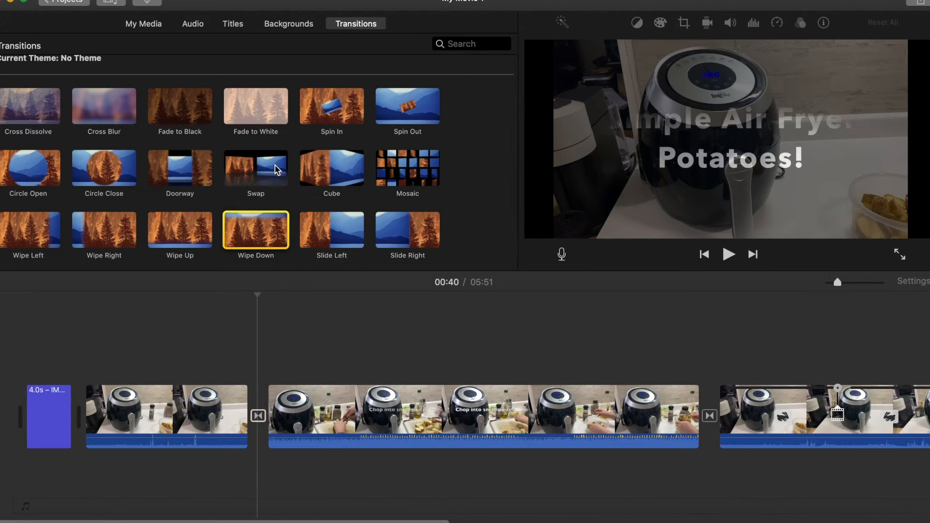
left_click_drag(259, 235, 77, 426)
Play the start of the movie to preview the Wipe Down transition
key("space")
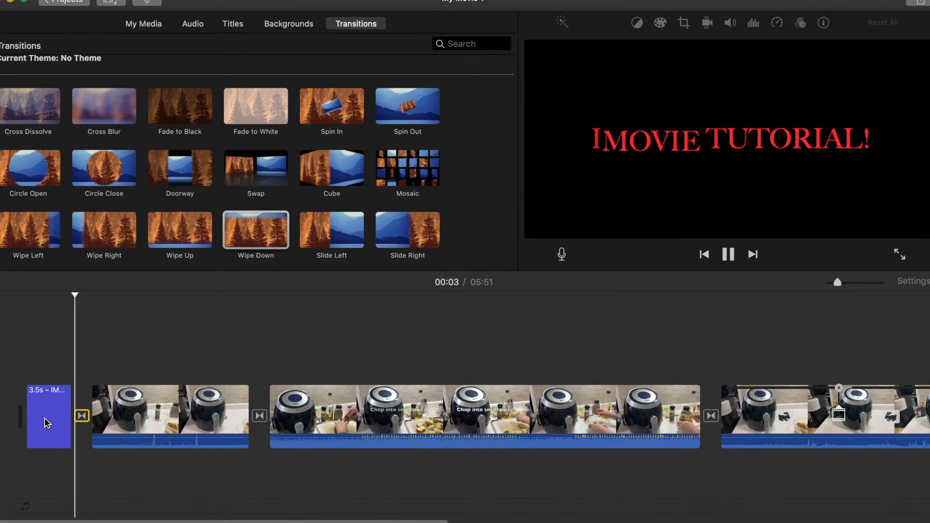
key("space")
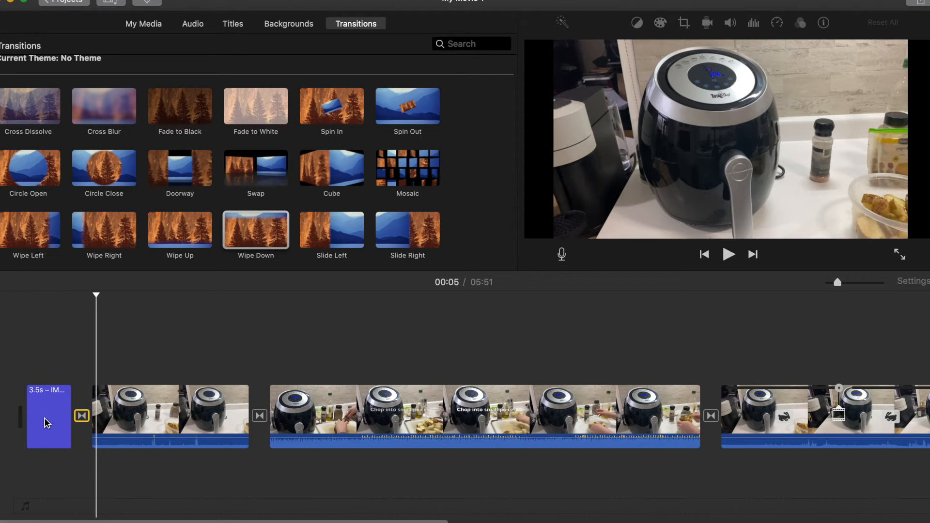
key("XF86AudioRaiseVolume")
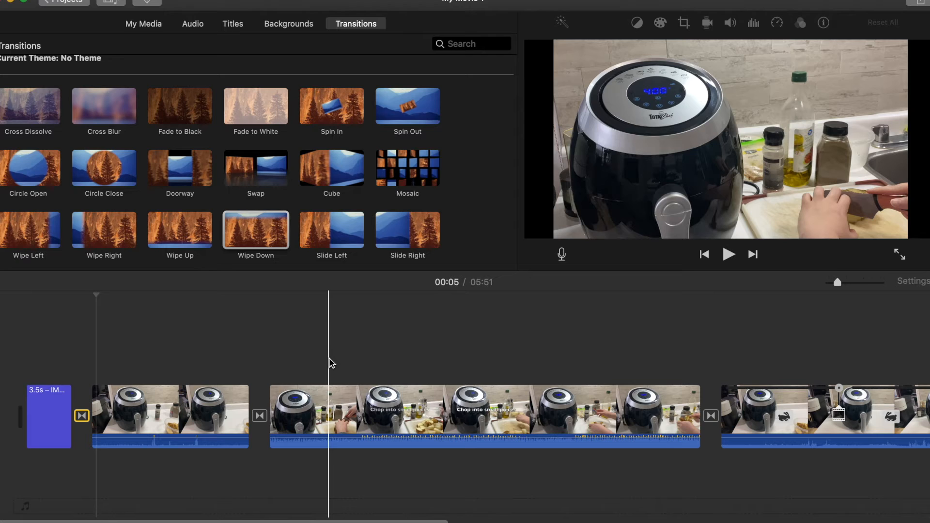
Insert the Underwater background between the first video clip and the chopping clip, and play it to preview
left_click(283, 24)
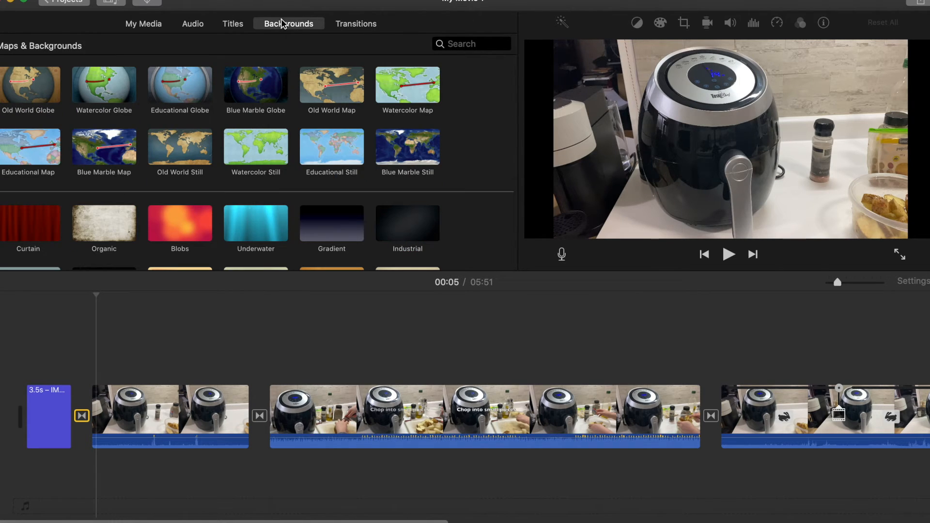
scroll(252, 169, "down", 5)
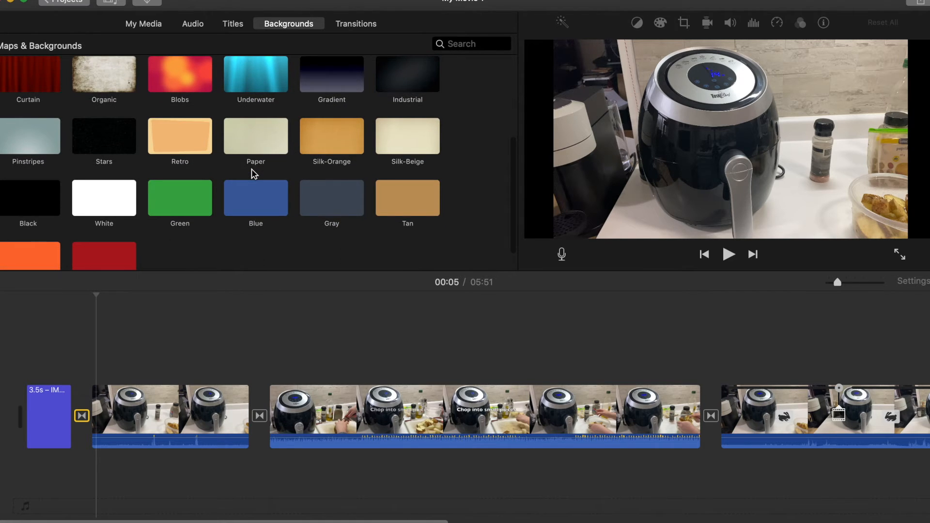
scroll(150, 167, "up", 3)
left_click_drag(264, 119, 255, 426)
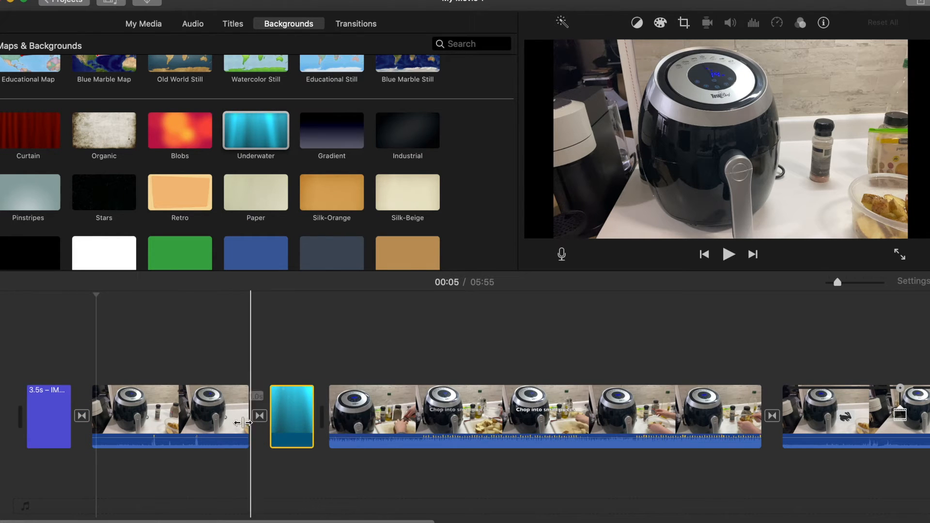
key("space")
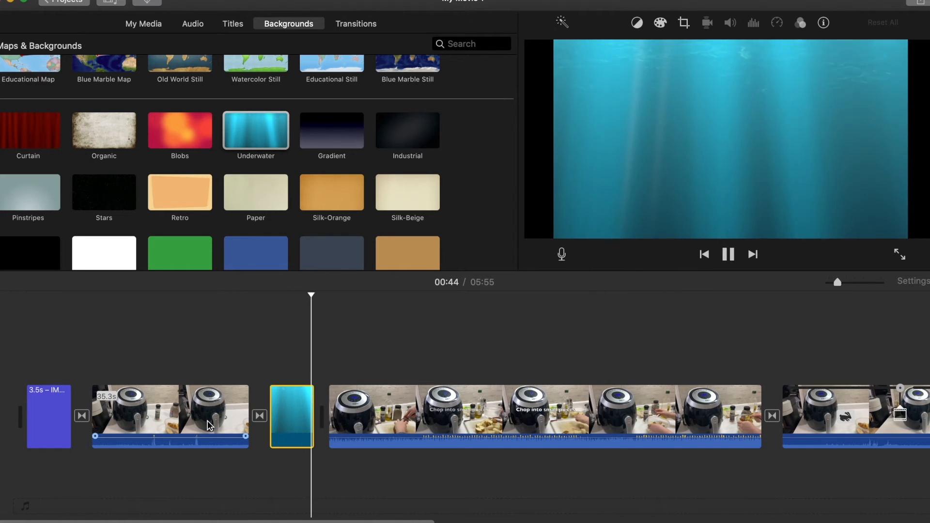
key("space")
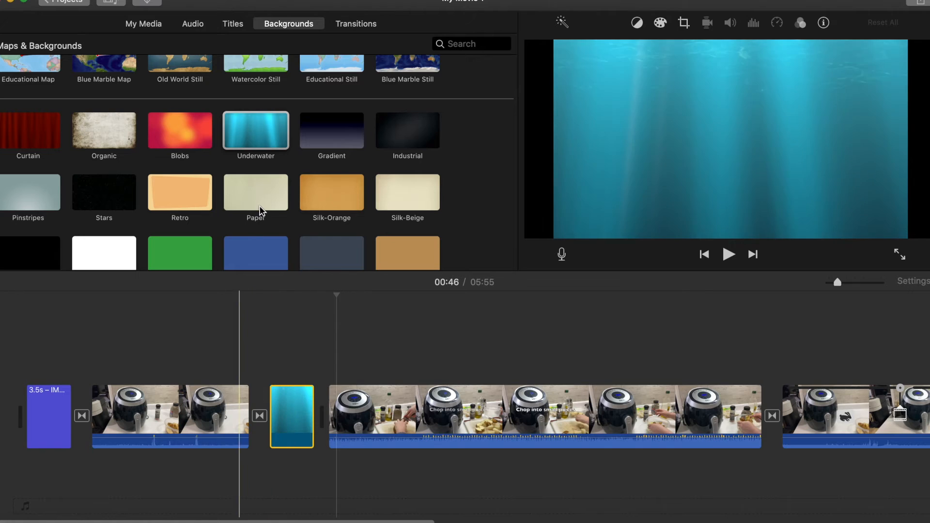
scroll(284, 166, "down", 2)
scroll(284, 166, "down", 1)
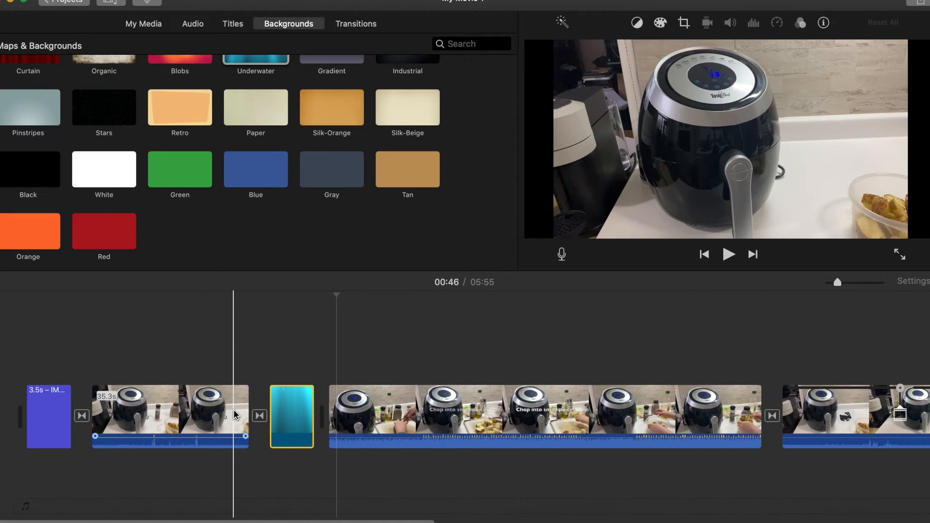
scroll(394, 446, "right", 10)
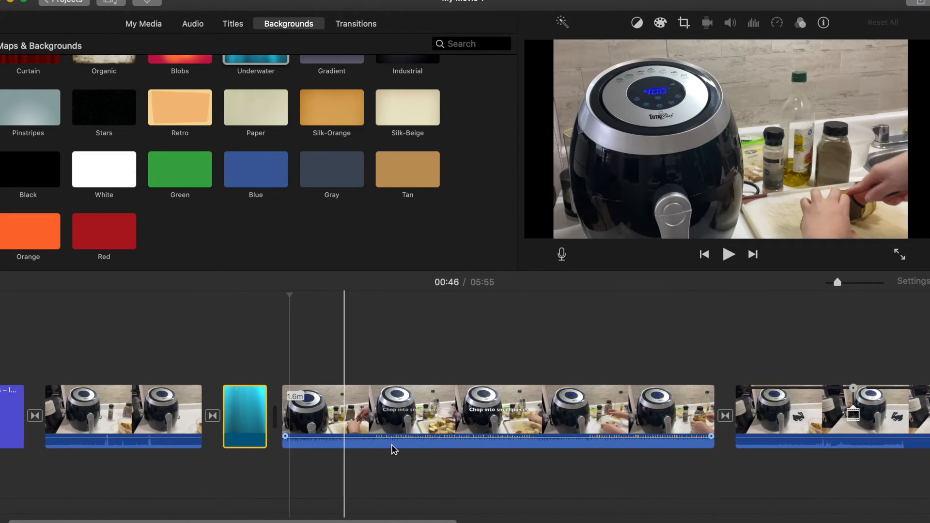
scroll(394, 446, "left", 10)
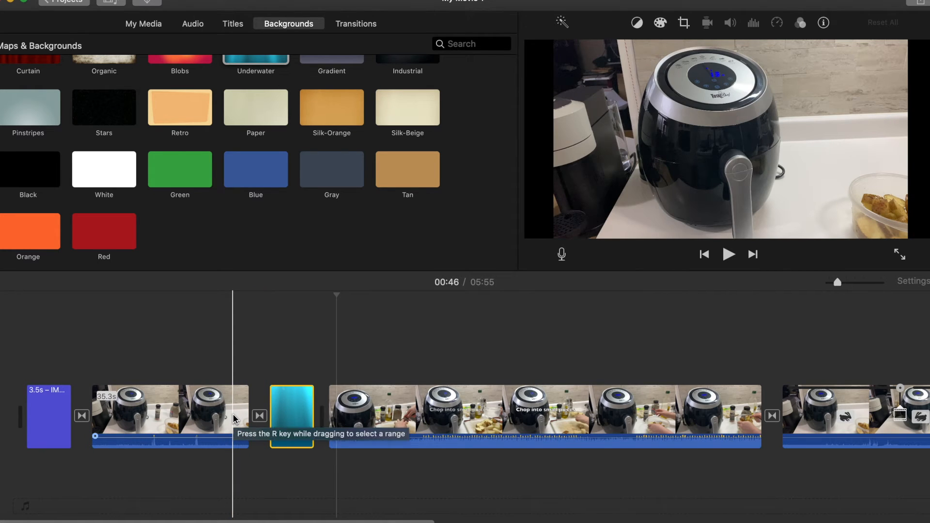
scroll(317, 399, "left", 1)
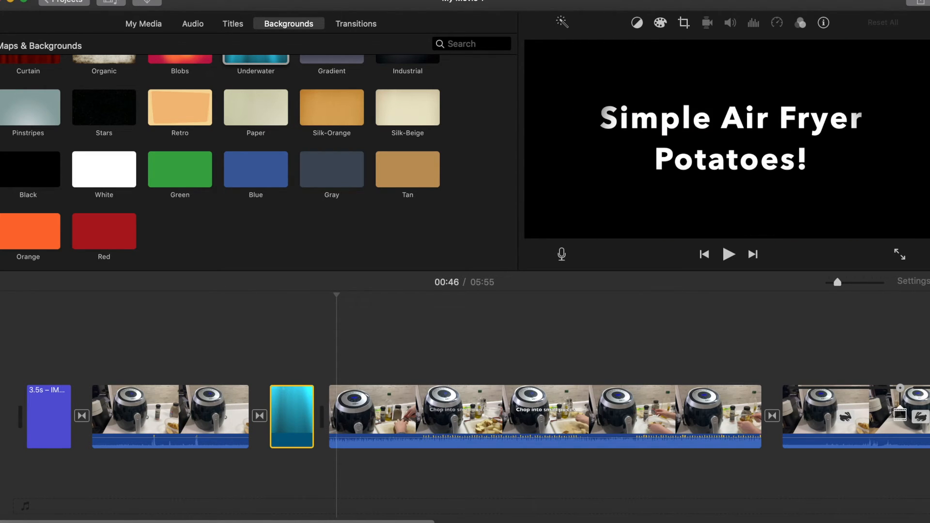
scroll(210, 181, "up", 10)
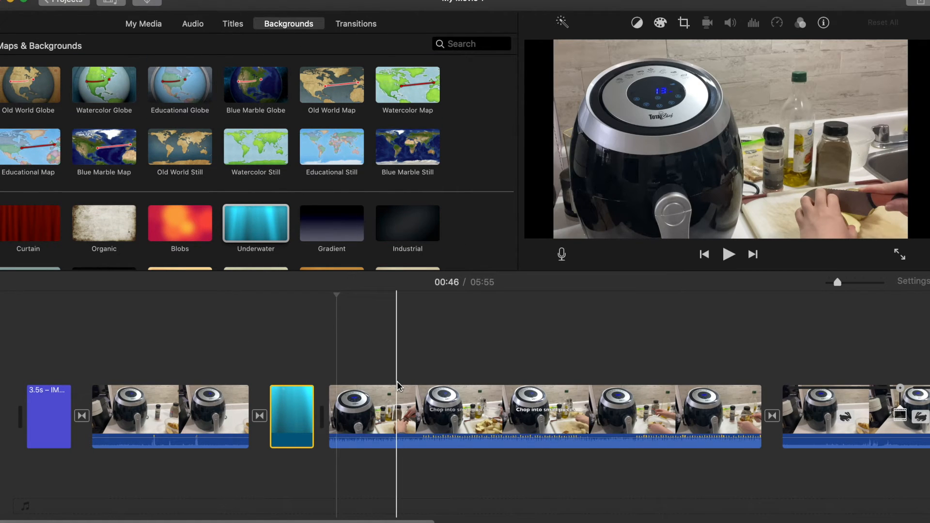
Lower the first video clip's audio volume to silence and play the clip to check it
left_click(193, 26)
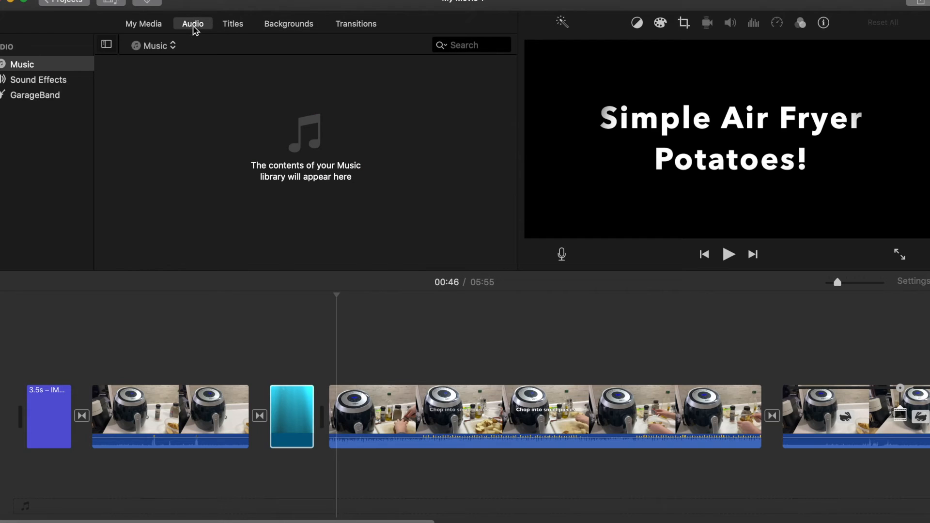
left_click(162, 420)
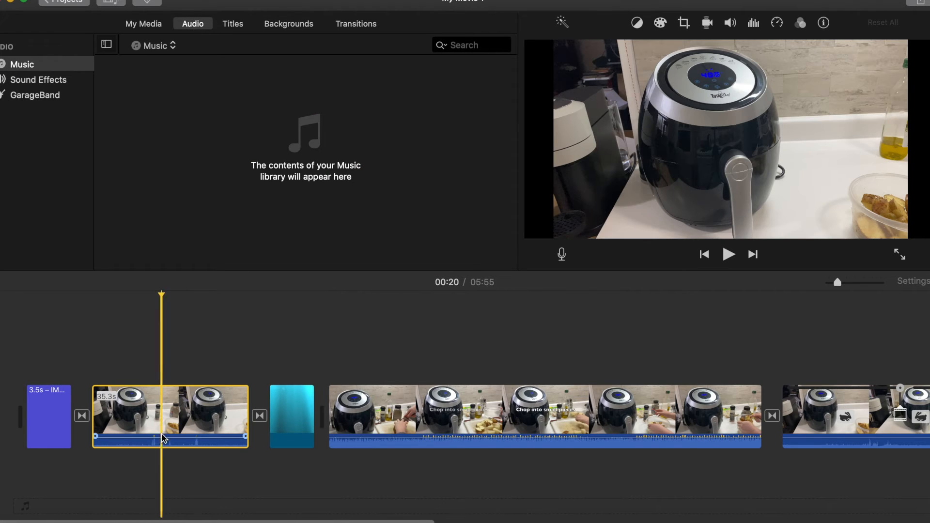
left_click(192, 442)
left_click(202, 441)
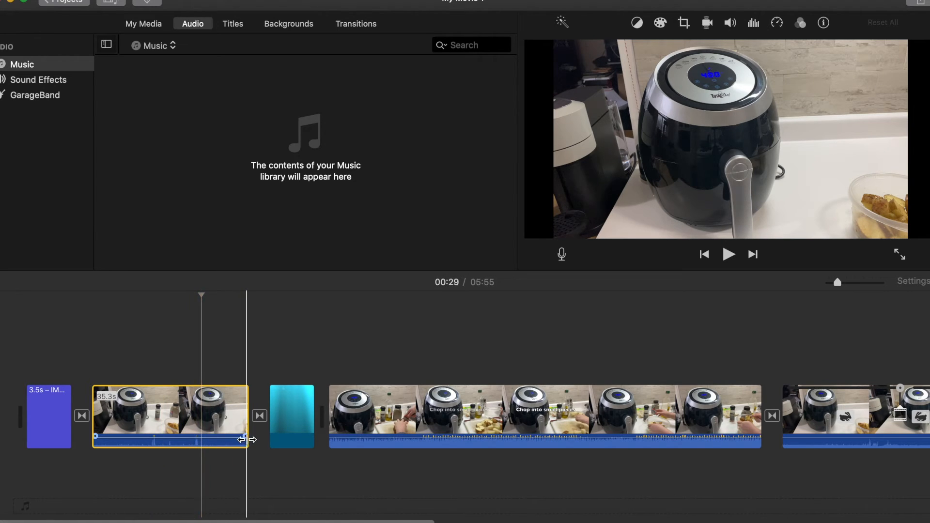
left_click_drag(243, 438, 243, 442)
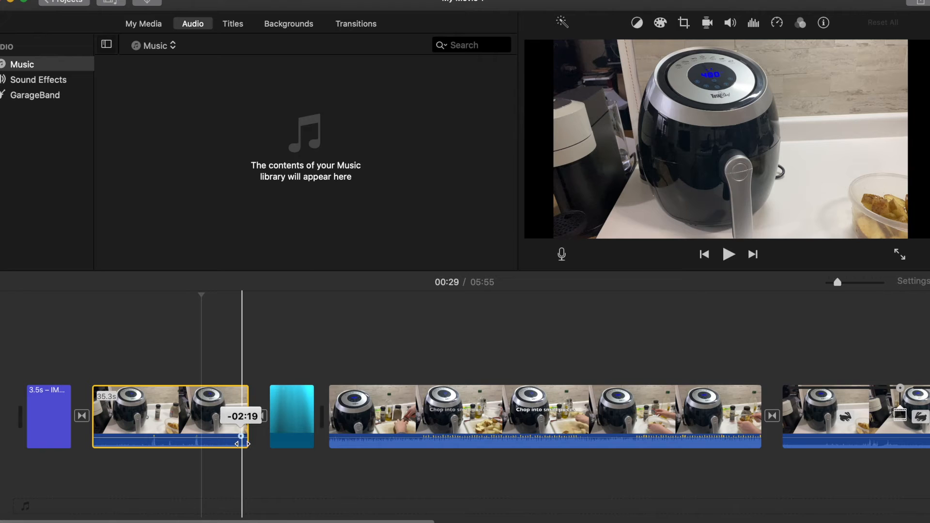
left_click_drag(219, 438, 219, 452)
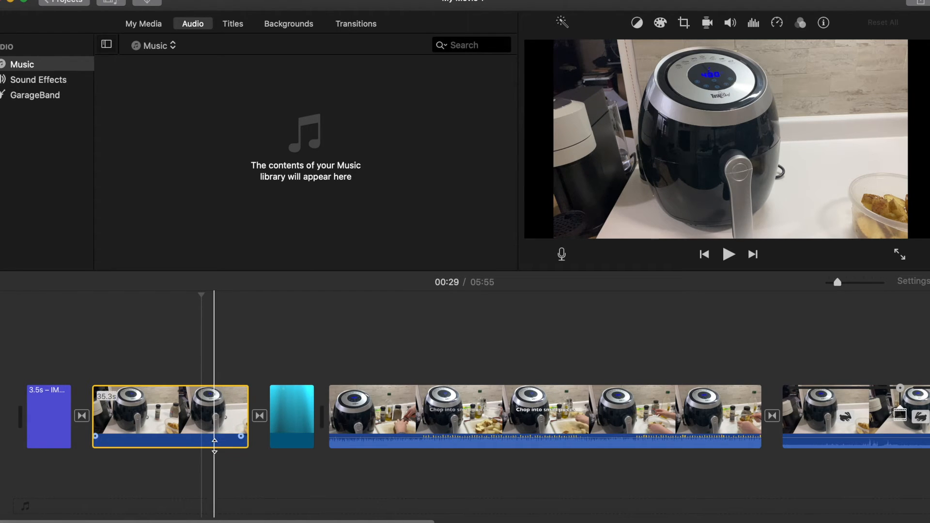
key("space")
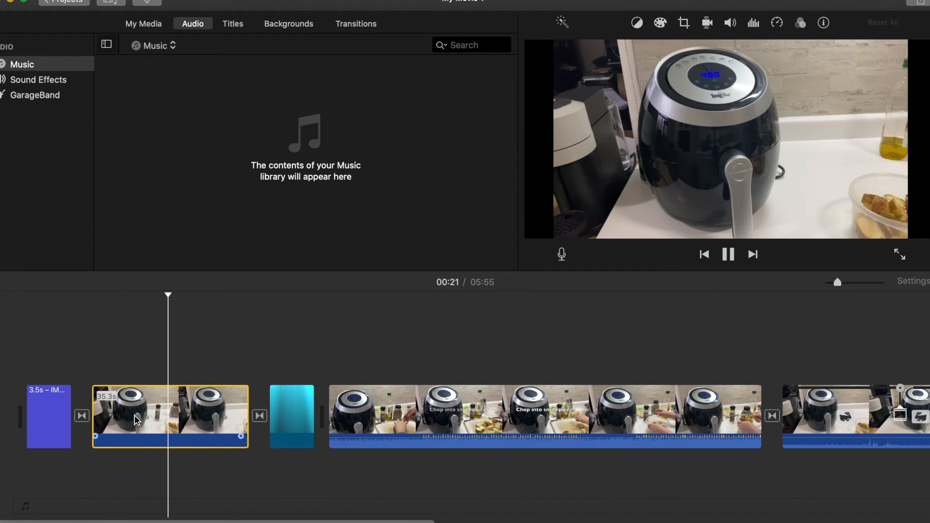
key("space")
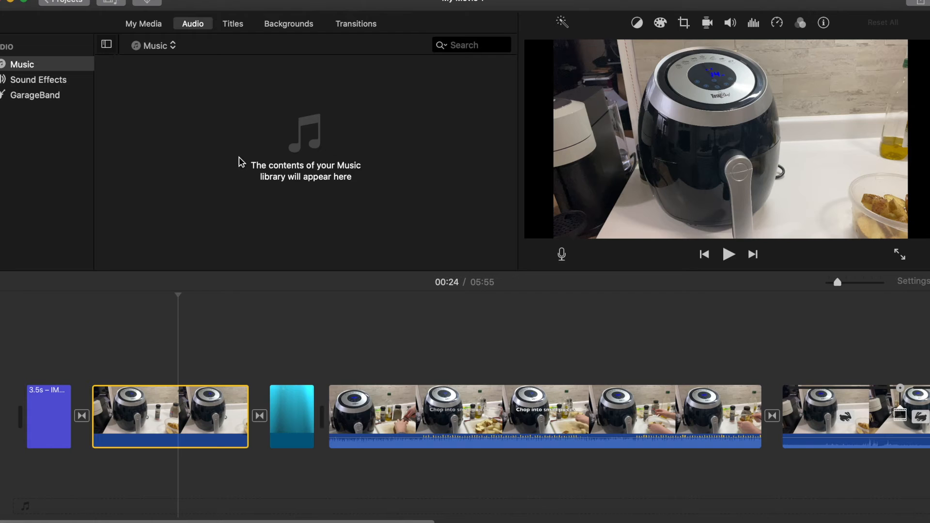
Open the Sound Effects library in the audio browser
left_click(48, 68)
left_click(47, 86)
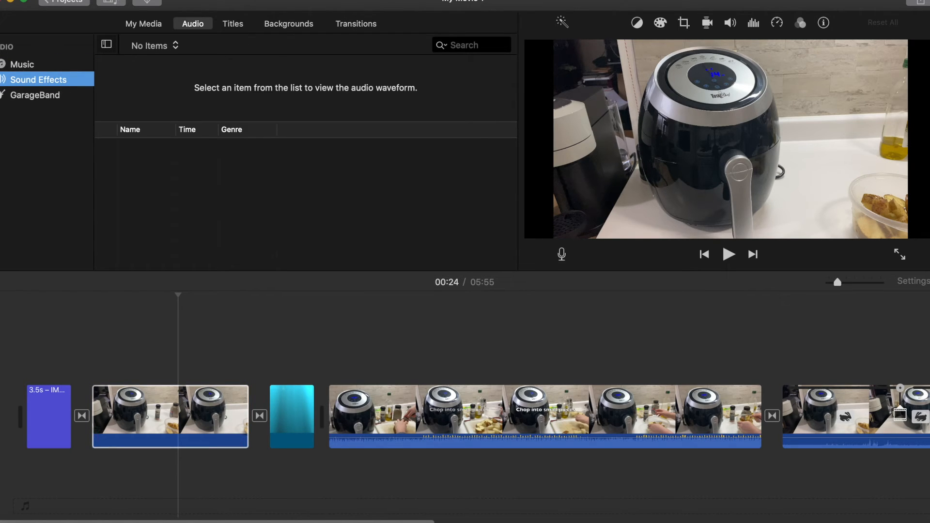
left_click(124, 1)
mouse_move(94, 1)
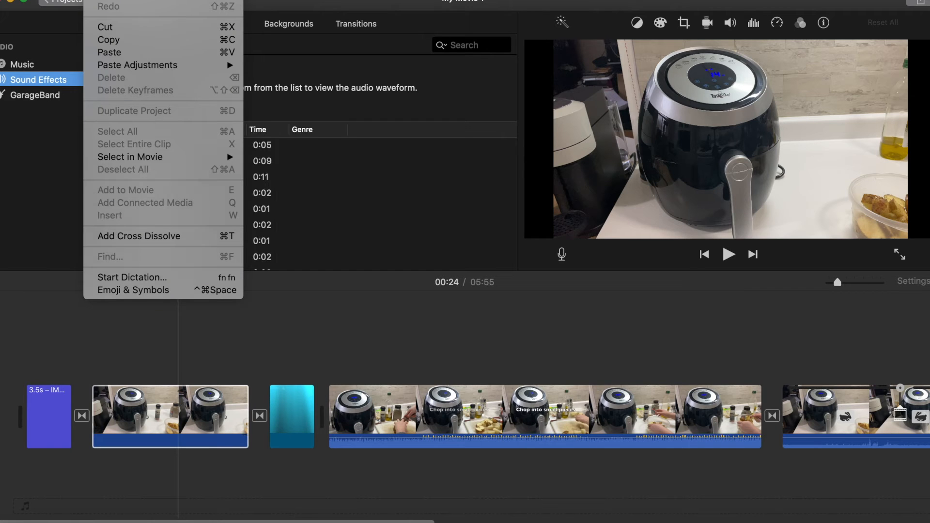
mouse_move(160, 1)
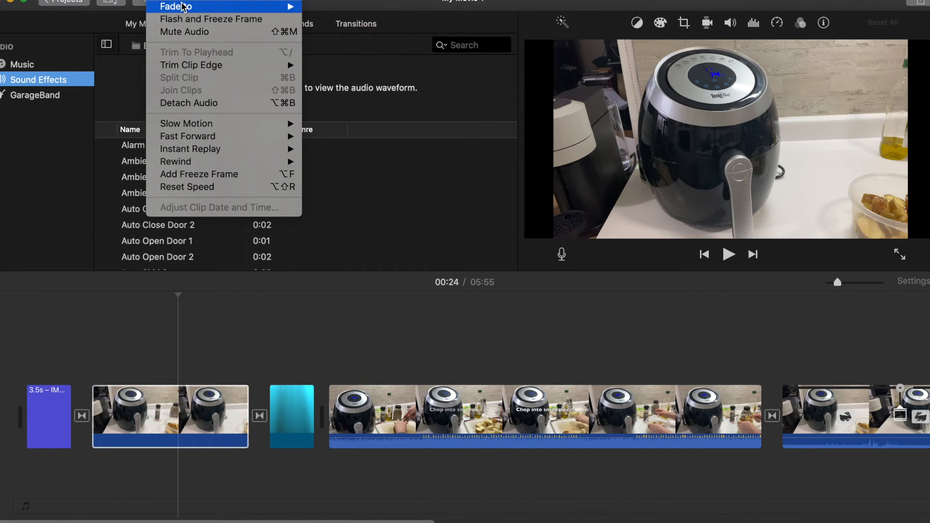
mouse_move(212, 163)
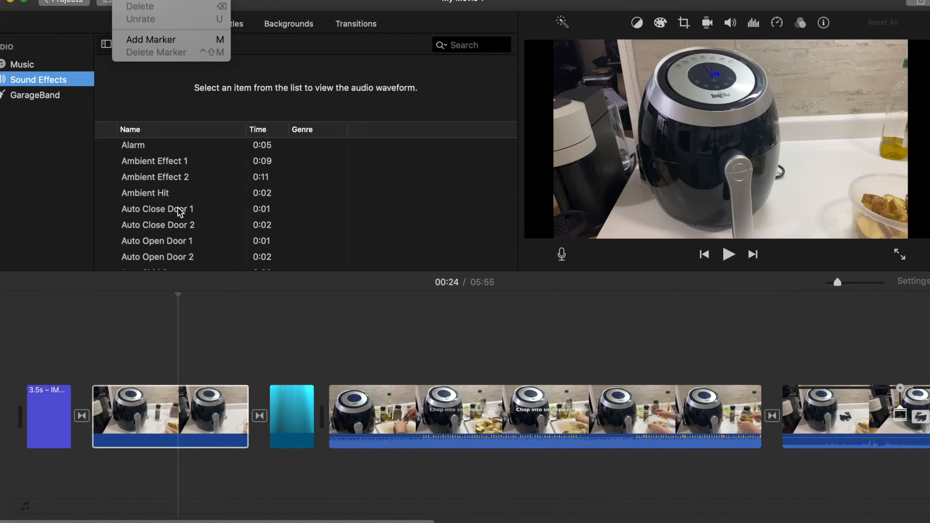
Browse and preview sound effects in the library, such as Bottle Pour and Bubbles
left_click(158, 245)
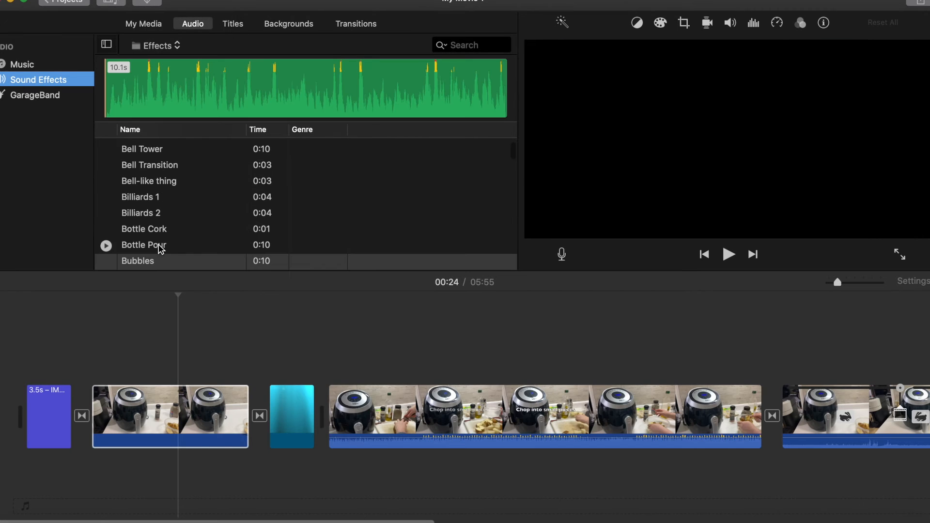
left_click(154, 393)
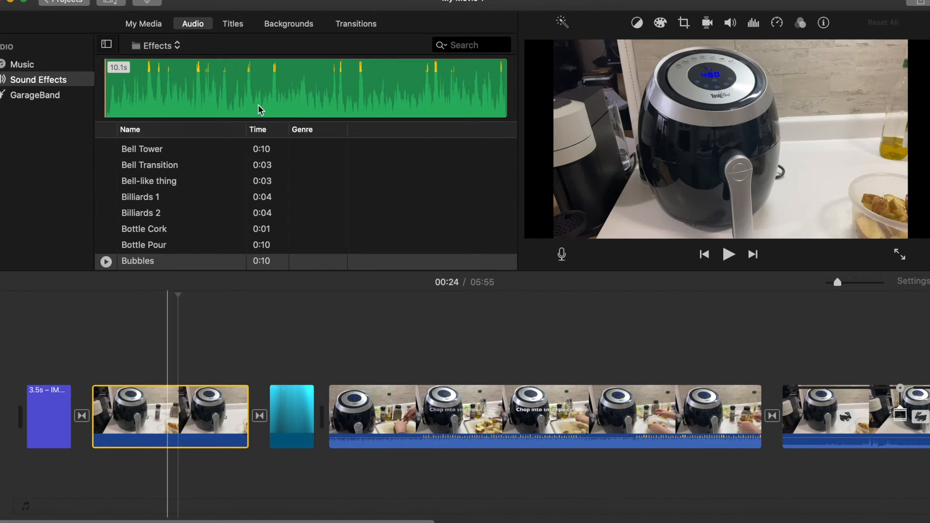
left_click(150, 264)
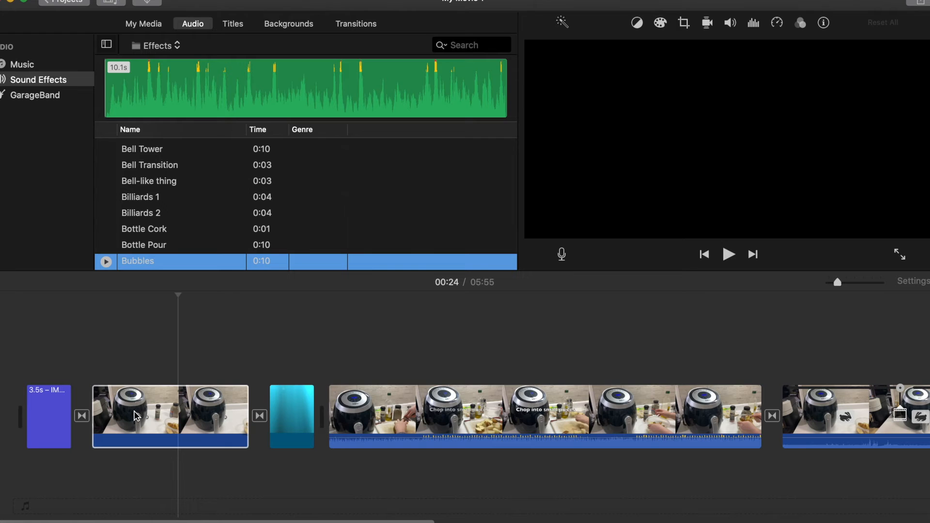
left_click_drag(136, 415, 125, 304)
left_click(107, 263)
left_click_drag(164, 262, 149, 352)
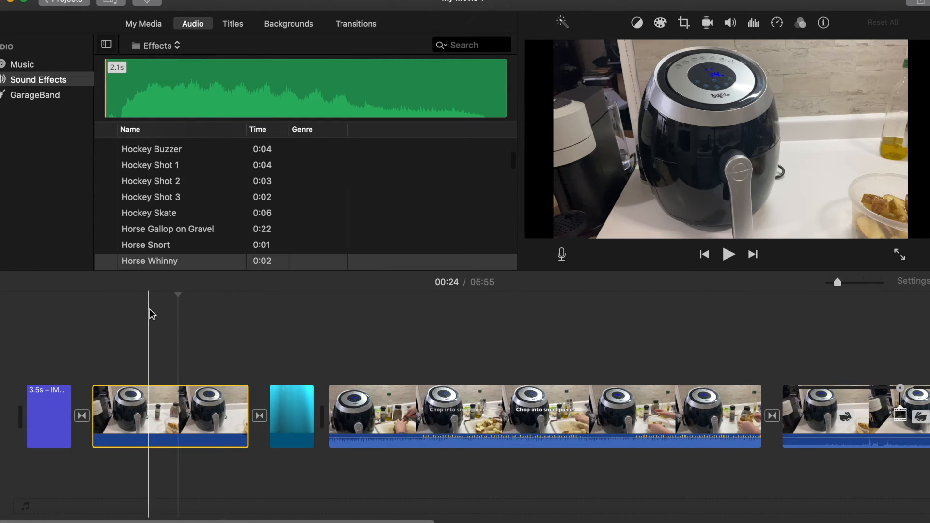
Add the Hockey Skate sound effect beneath the start of the first video clip and play it back
left_click(155, 218)
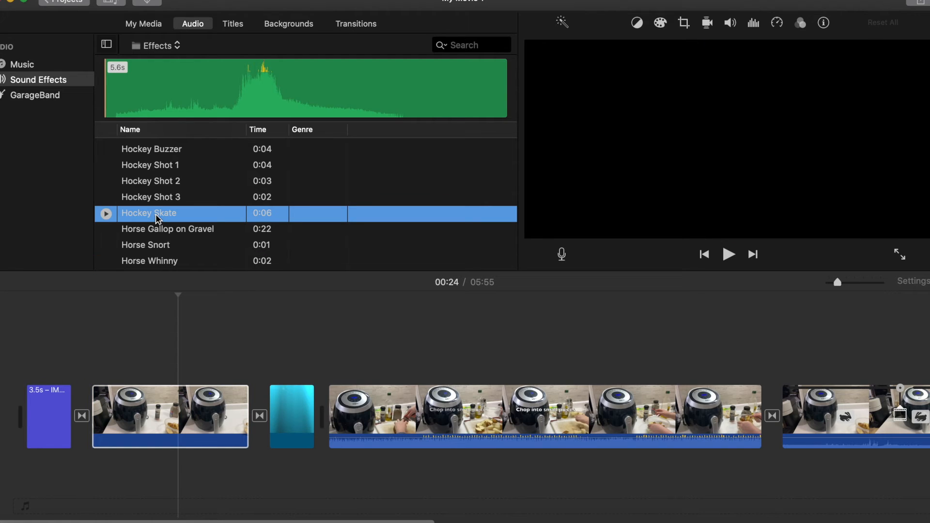
left_click(106, 214)
left_click_drag(142, 209, 106, 466)
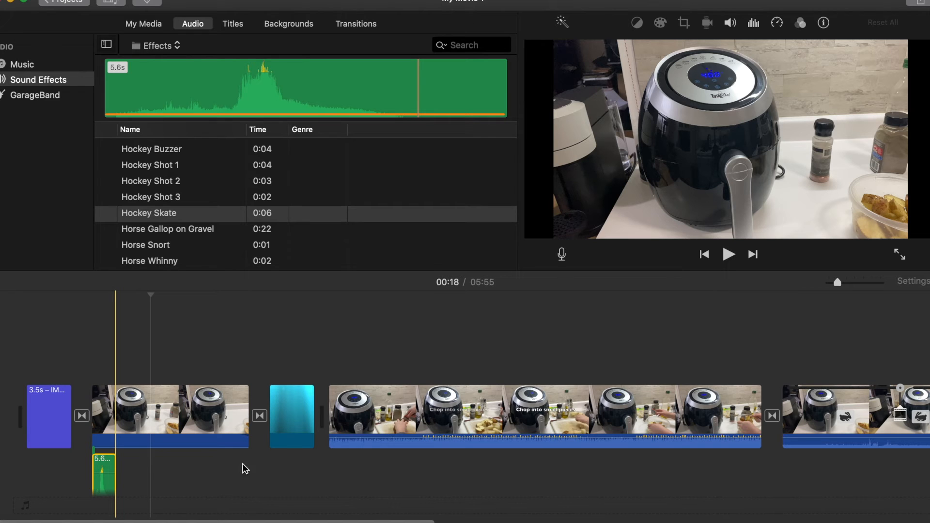
left_click_drag(113, 468, 95, 426)
left_click_drag(95, 425, 97, 427)
left_click_drag(120, 467, 102, 475)
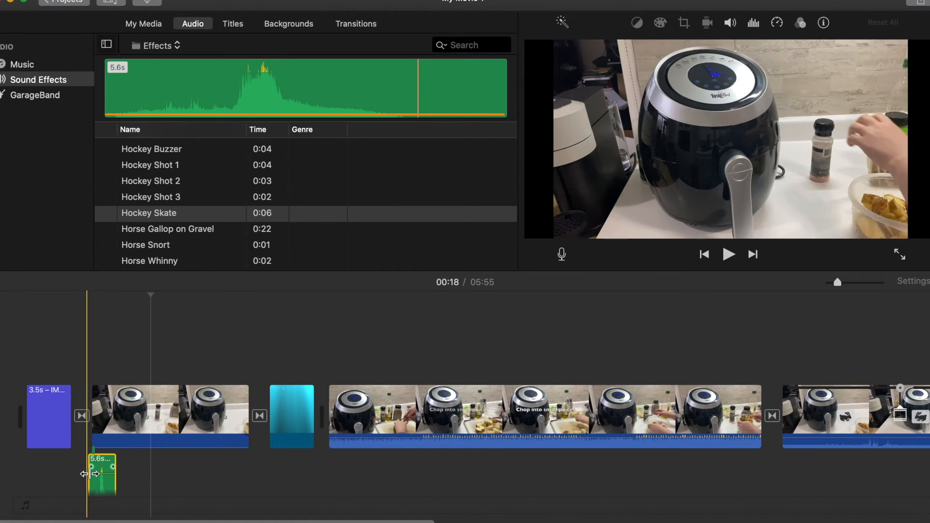
key("space")
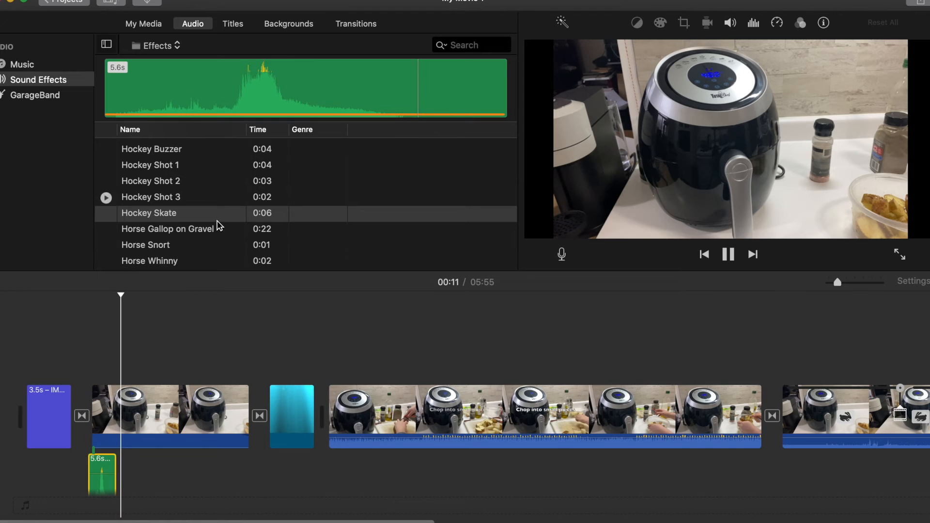
Find and preview the Hard Rain sound effect in the library
scroll(219, 225, "up", 1)
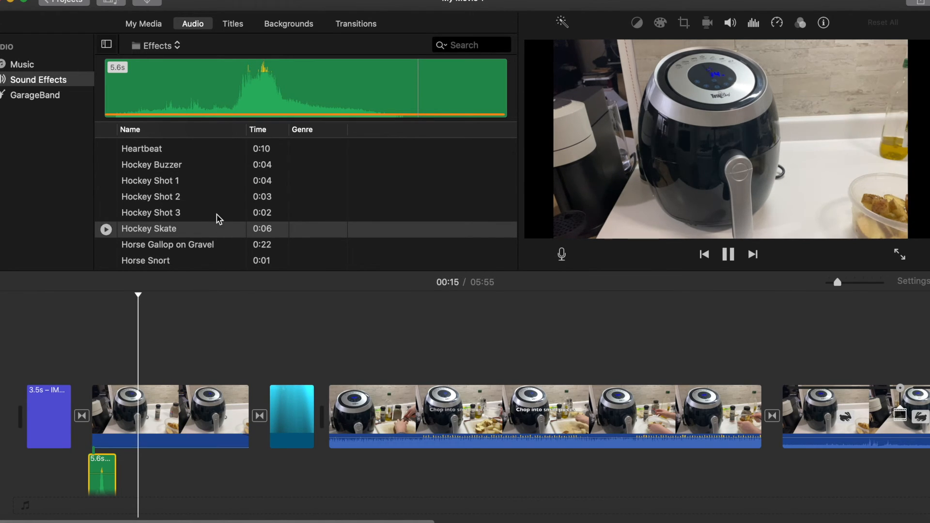
scroll(218, 218, "up", 2)
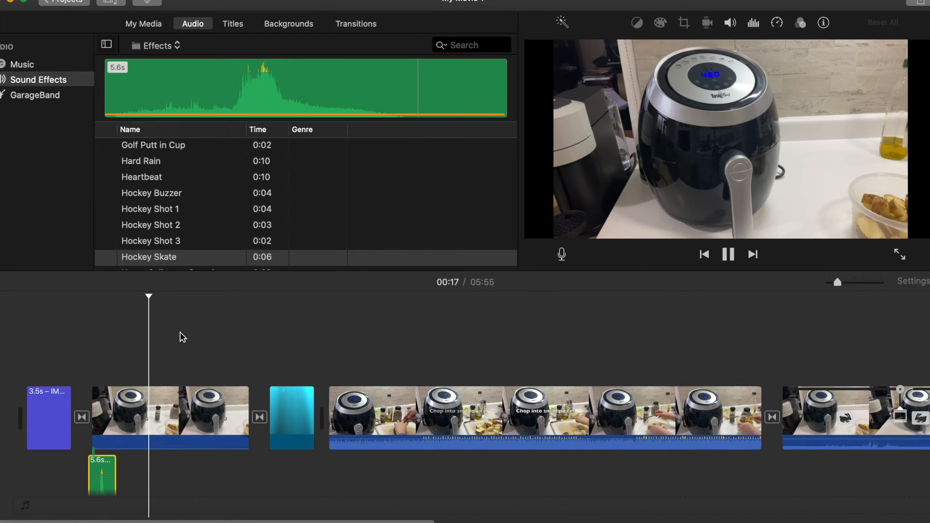
scroll(186, 214, "down", 1)
left_click(159, 160)
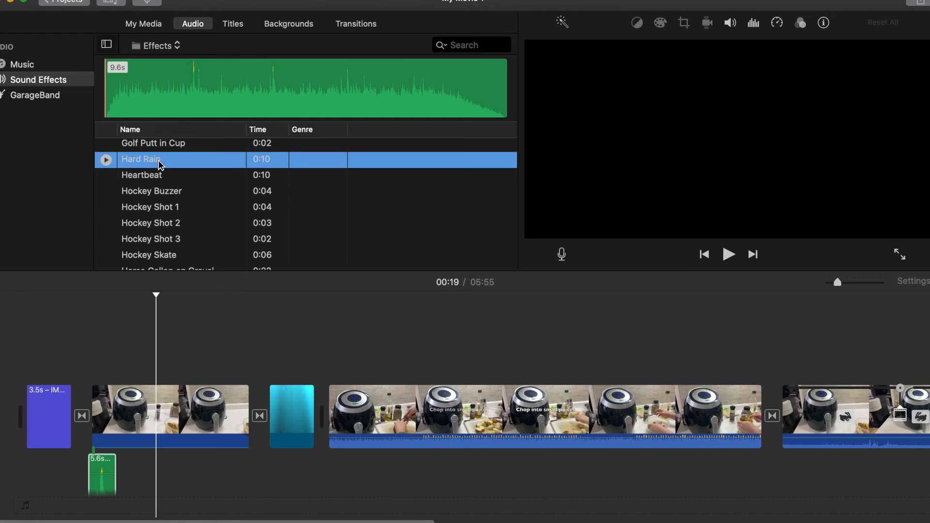
left_click(106, 160)
left_click(173, 371)
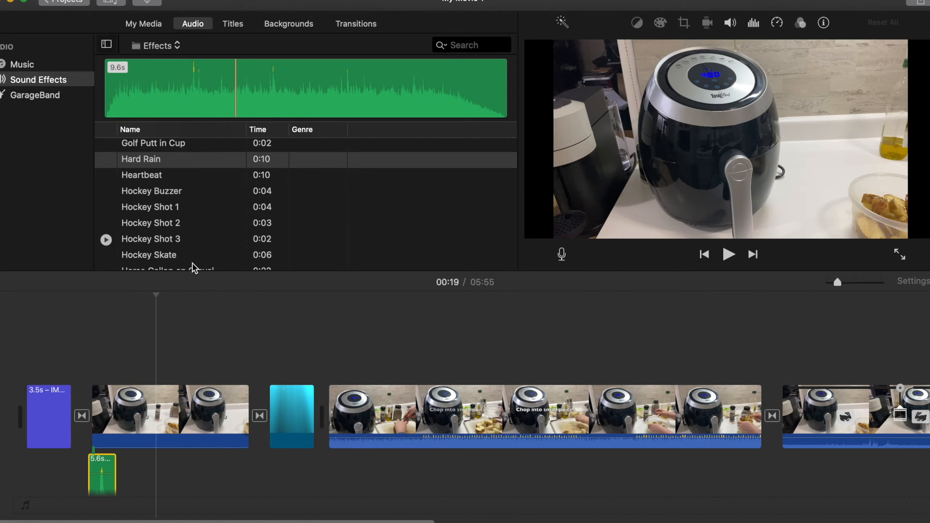
Scroll up the effects list and preview the Drone Dark Suspense 2 sound effect
scroll(187, 213, "up", 5)
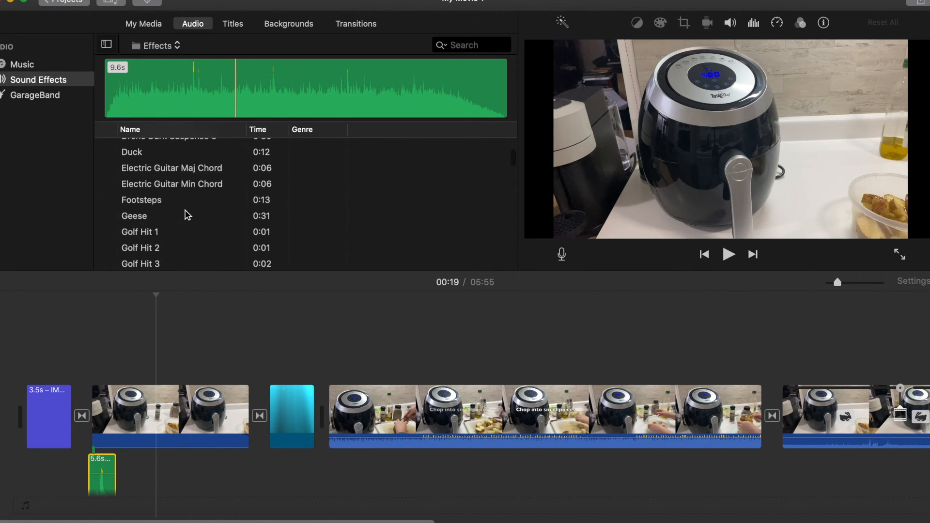
scroll(187, 213, "up", 3)
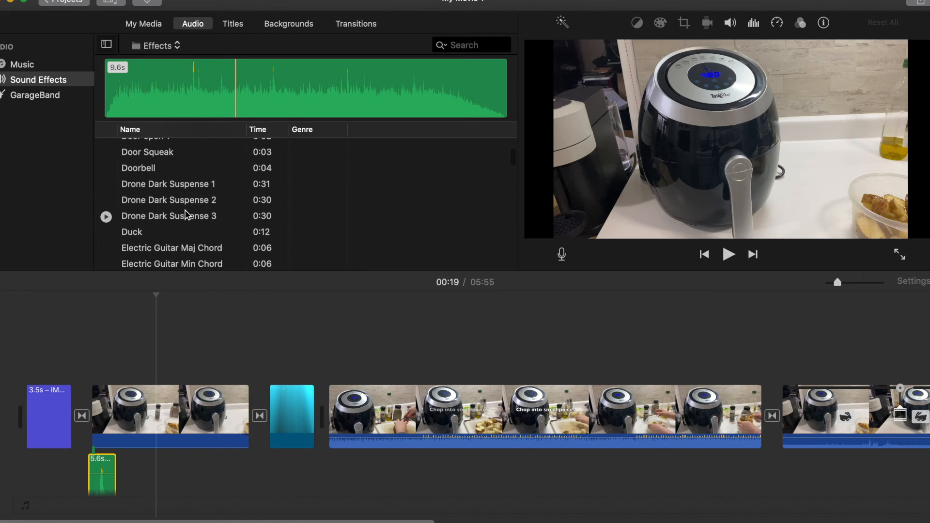
left_click(185, 204)
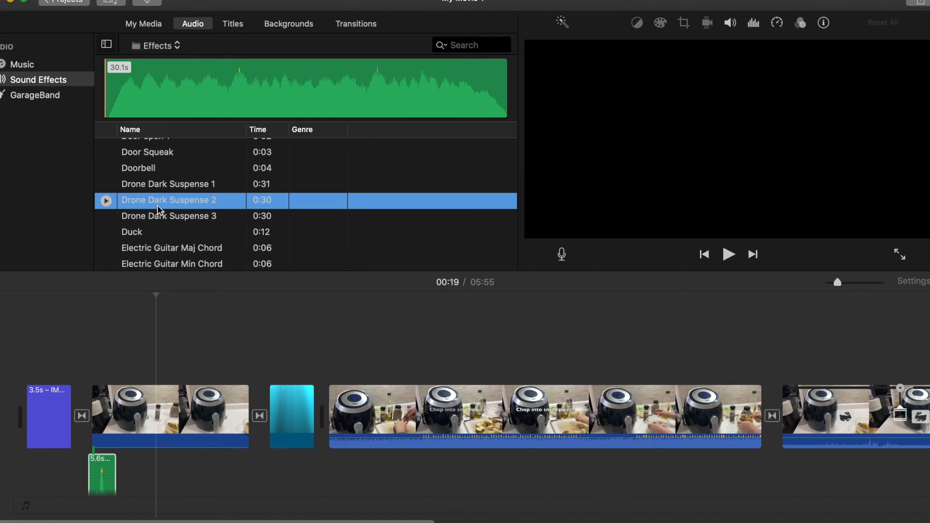
left_click(106, 205)
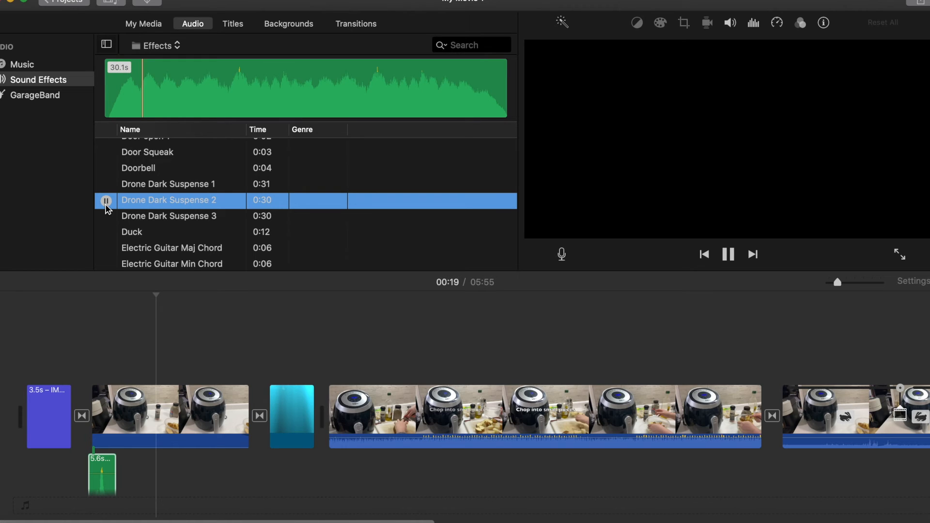
key("XF86AudioRaiseVolume")
key("XF86AudioRaiseVolume")
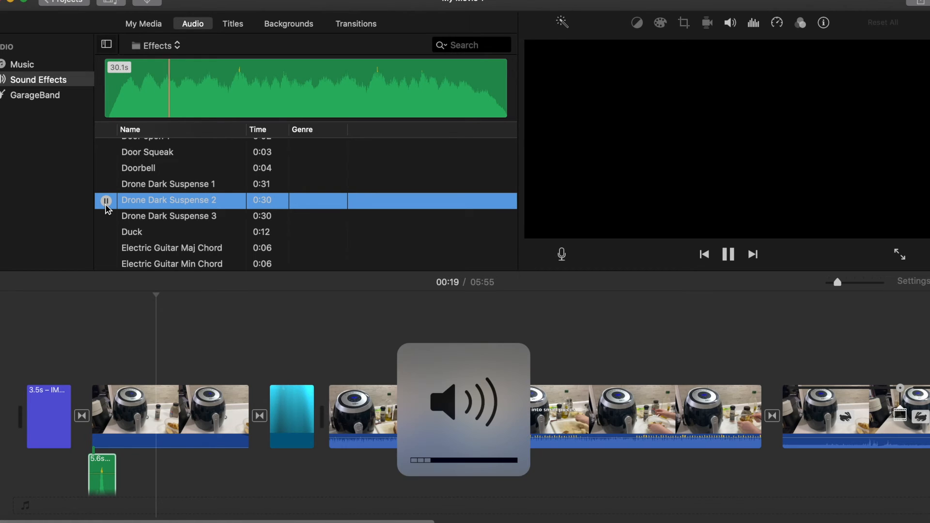
key("XF86AudioRaiseVolume")
key("XF86AudioLowerVolume")
key("XF86AudioLowerVolume")
key("XF86AudioLowerVolume")
key("XF86AudioLowerVolume")
left_click(106, 201)
Delete the blue underwater background clip between the first and second video clips
left_click(100, 466)
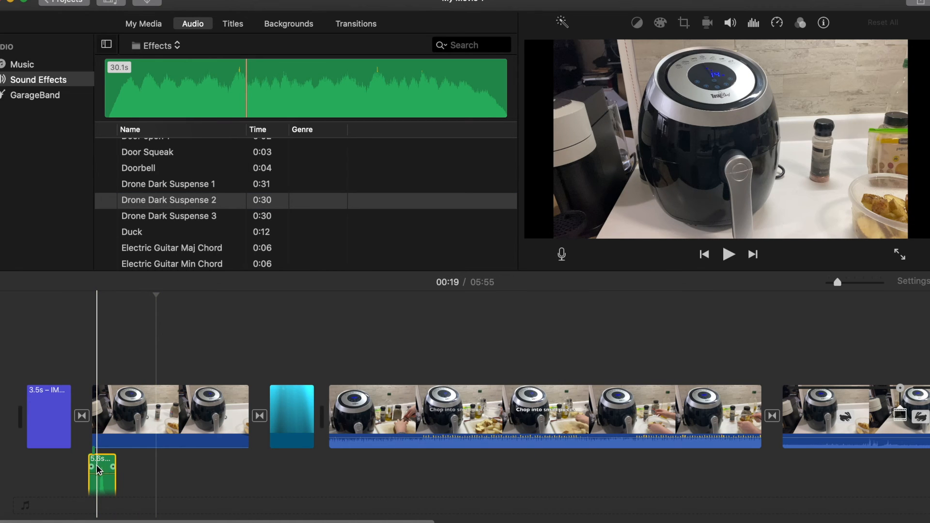
left_click(285, 400)
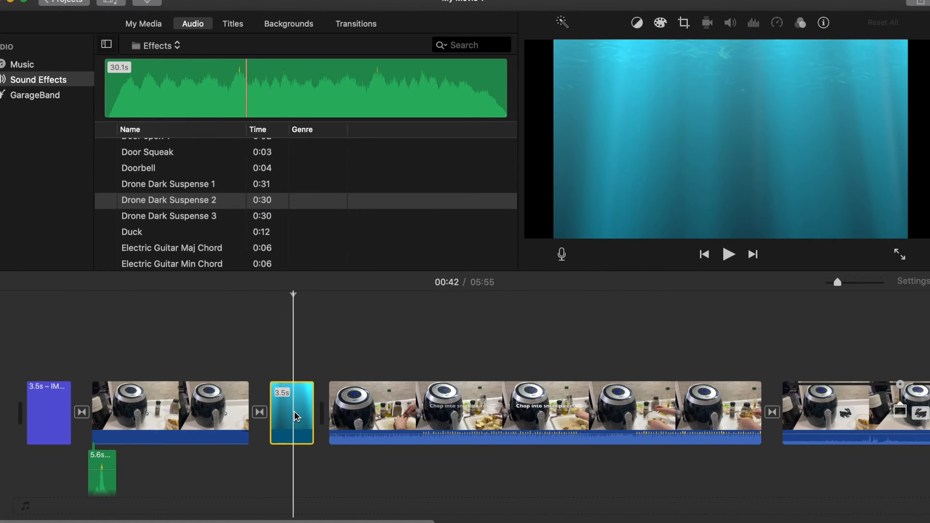
key("Delete")
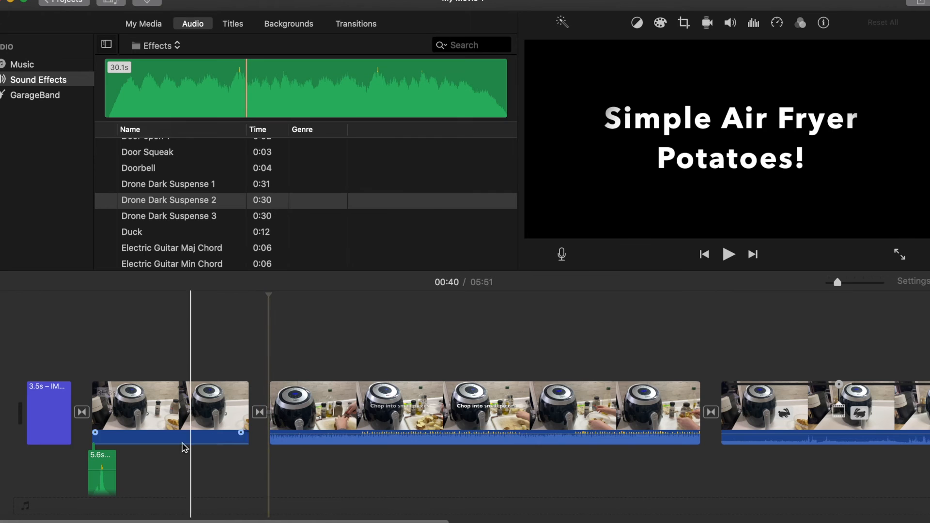
Delete the Hockey Skate sound effect beneath the first video clip
left_click(101, 480)
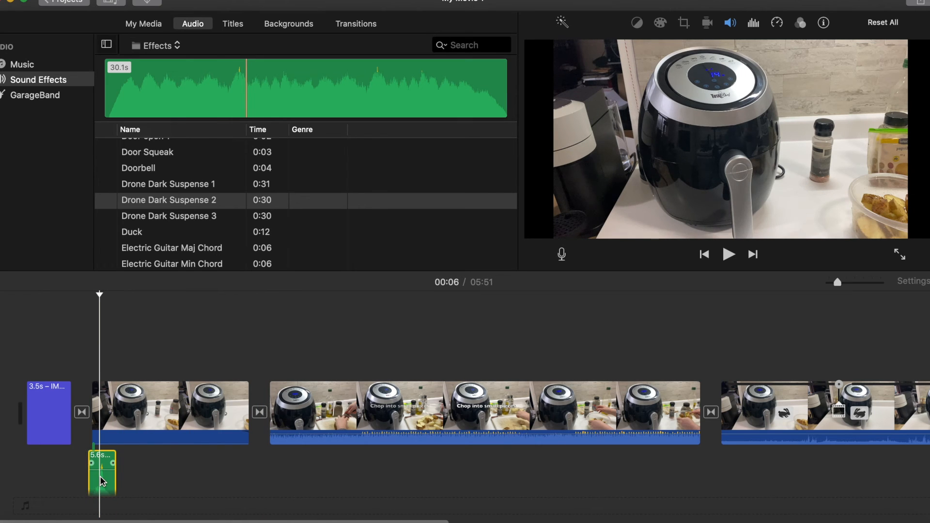
key("Delete")
scroll(425, 425, "right", 3)
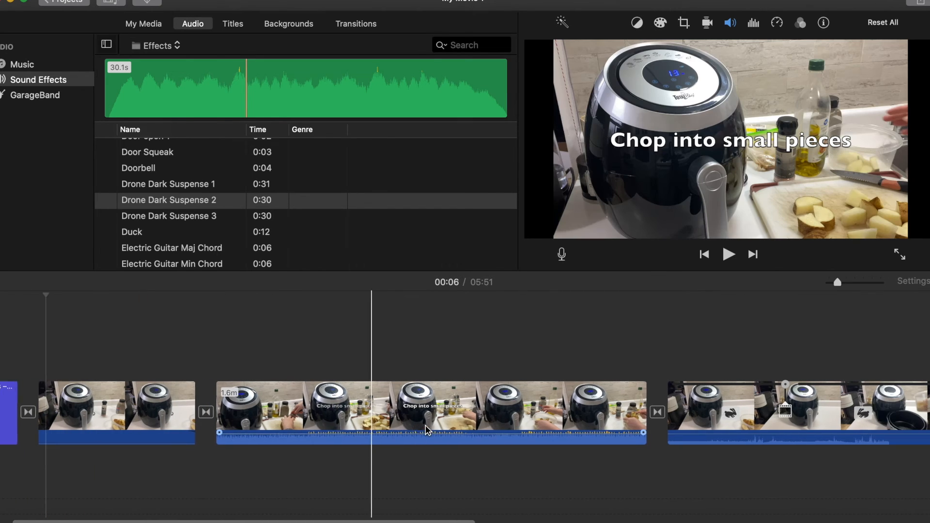
scroll(425, 425, "right", 10)
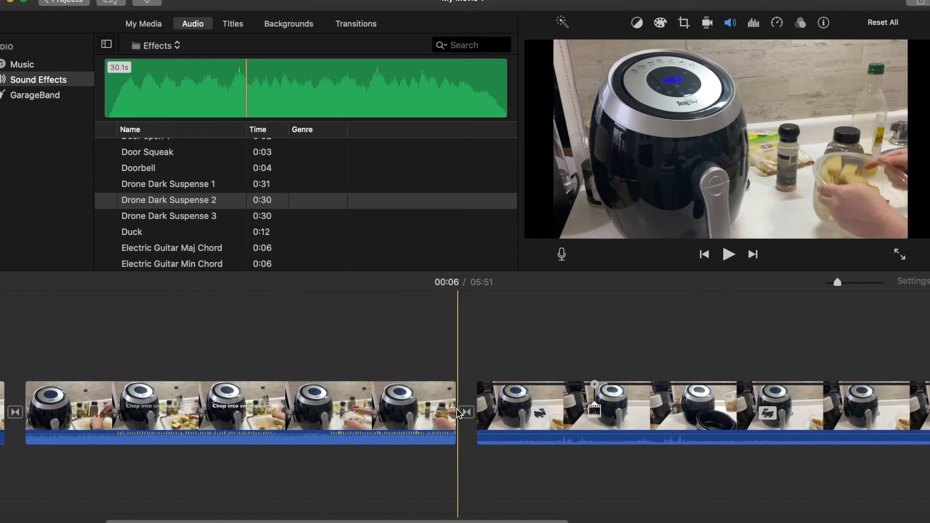
left_click(593, 361)
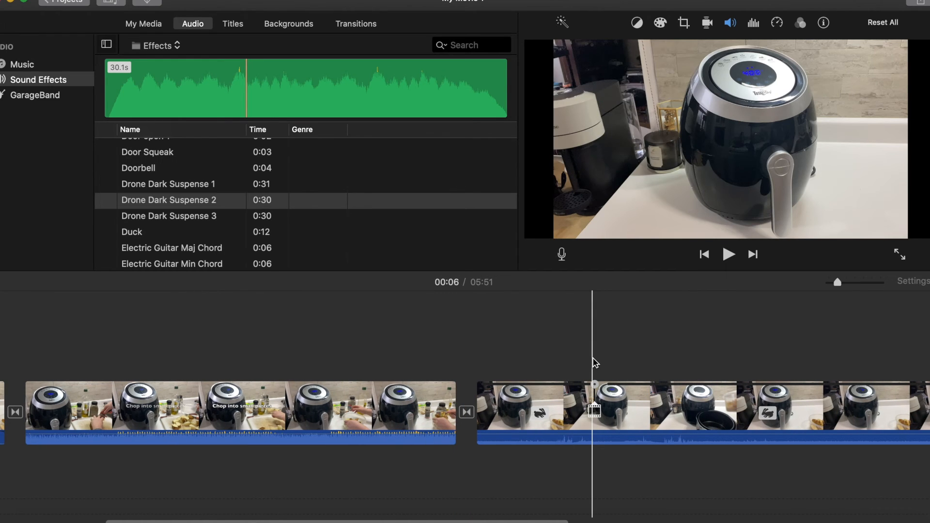
scroll(436, 361, "left", 8)
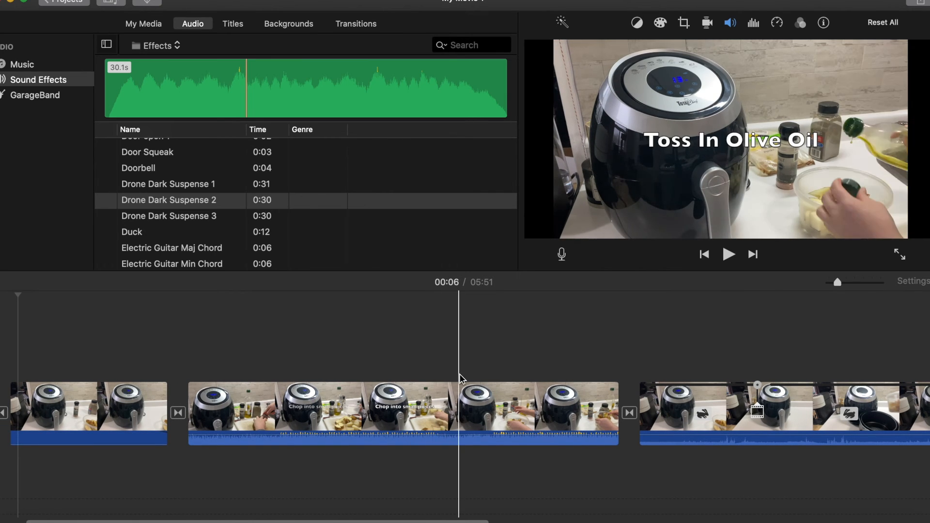
scroll(291, 385, "left", 5)
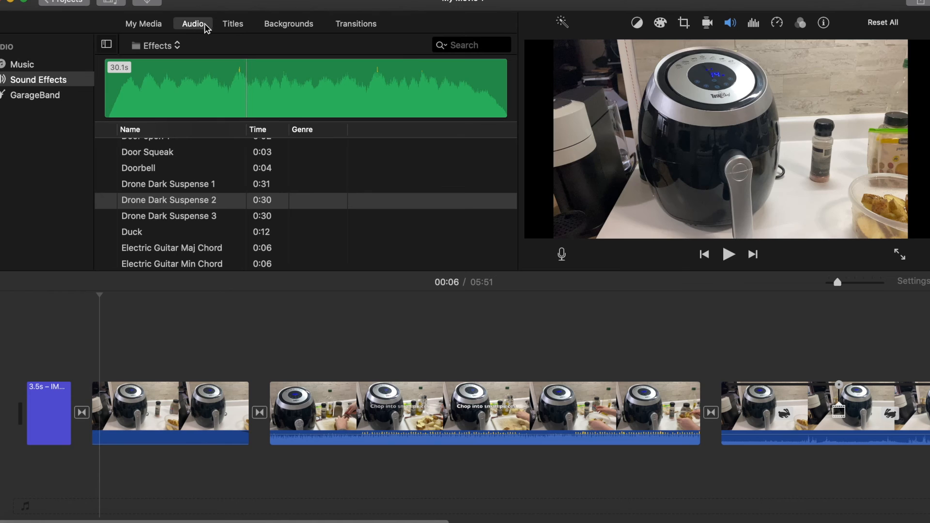
Try placing a Centered title over the chopping clip, then delete it
left_click(237, 27)
scroll(235, 140, "down", 5)
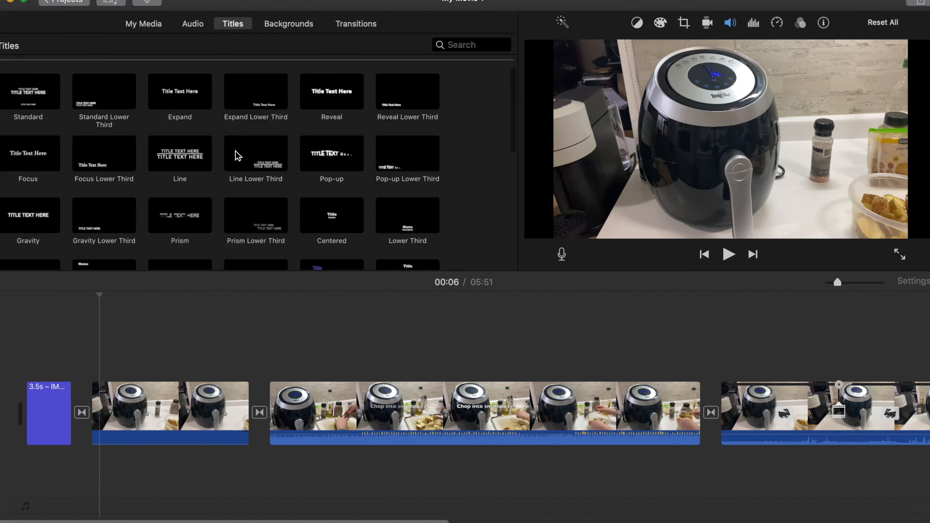
scroll(237, 155, "up", 3)
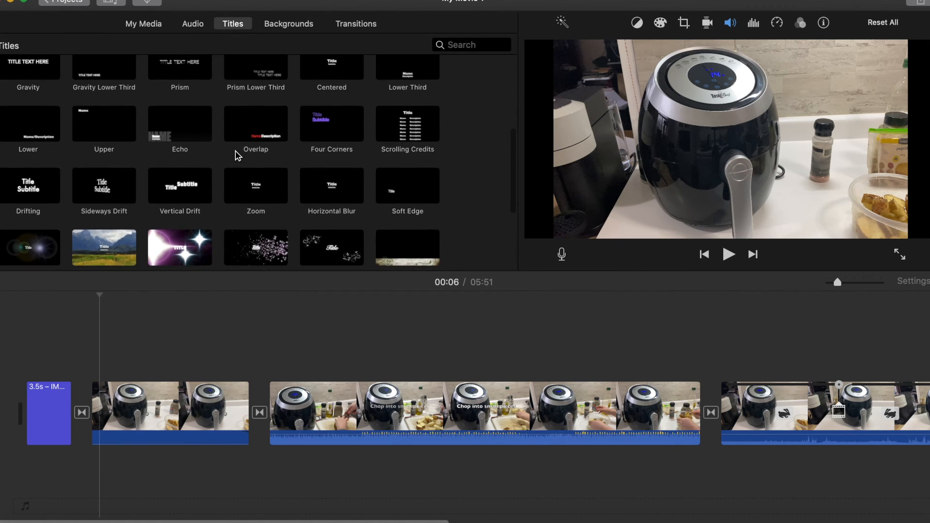
scroll(211, 211, "up", 2)
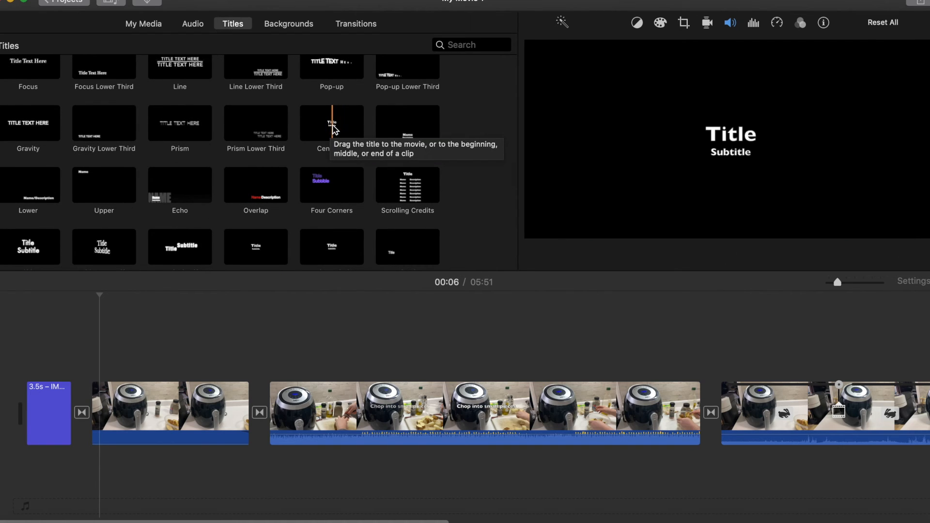
left_click(335, 130)
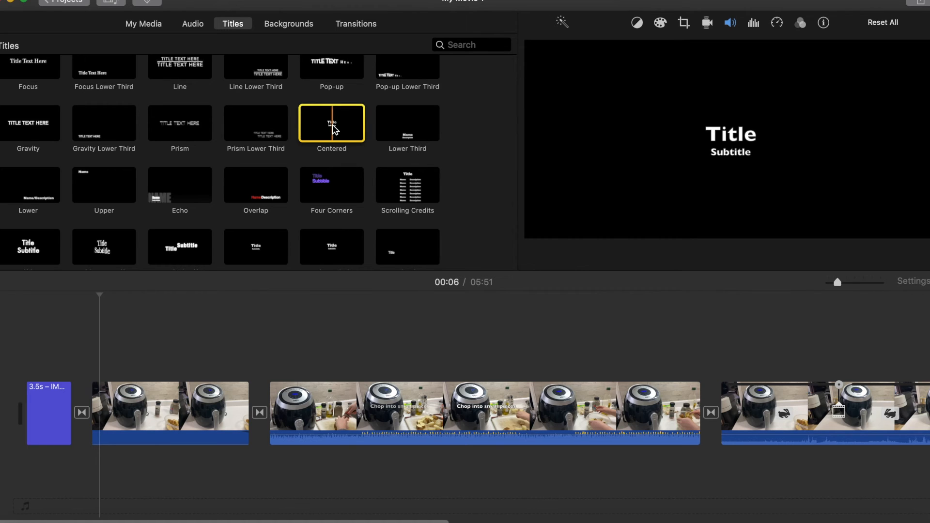
left_click_drag(334, 129, 272, 330)
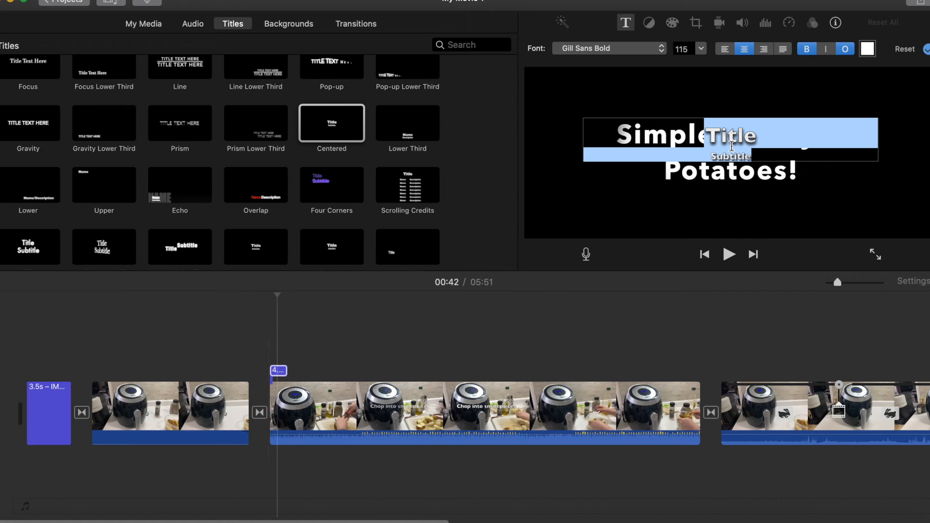
left_click(281, 374)
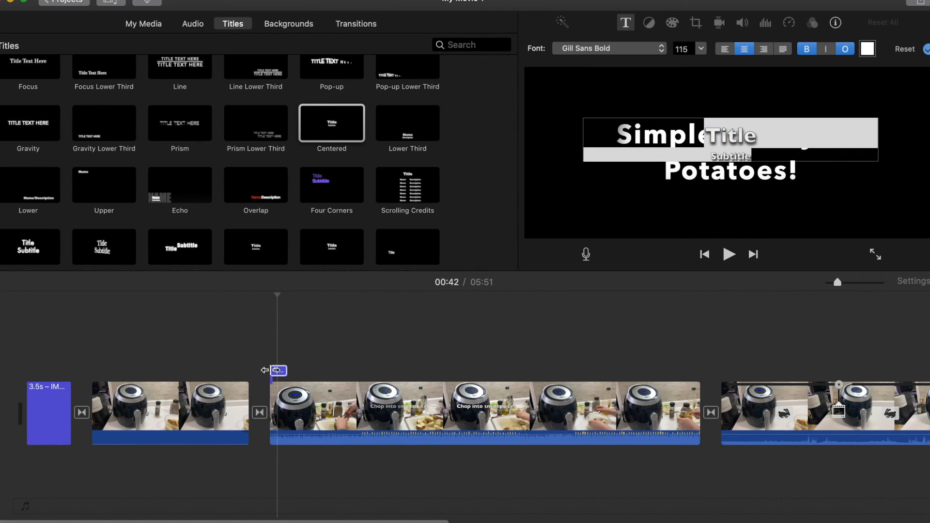
key("Delete")
Add a Centered title at the start of the first video clip reading "Air fryer!"
left_click_drag(335, 131, 95, 342)
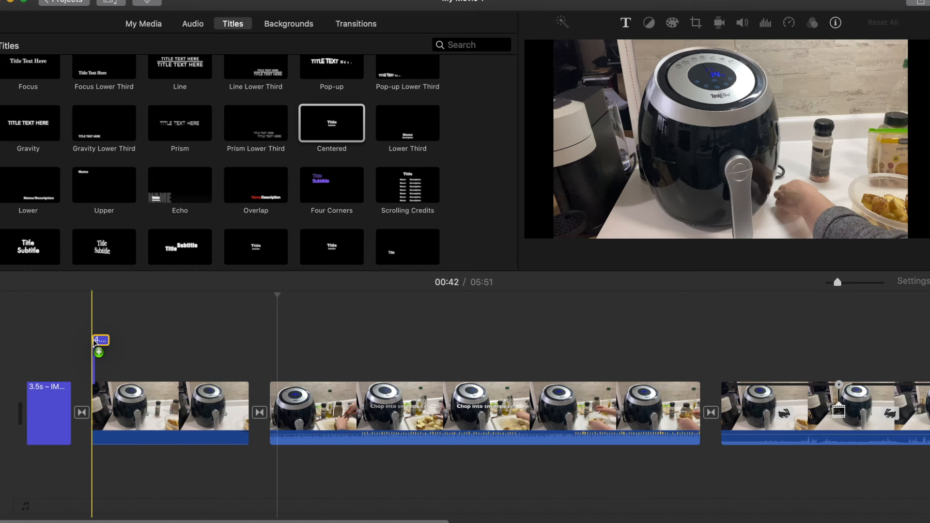
left_click_drag(94, 338, 94, 338)
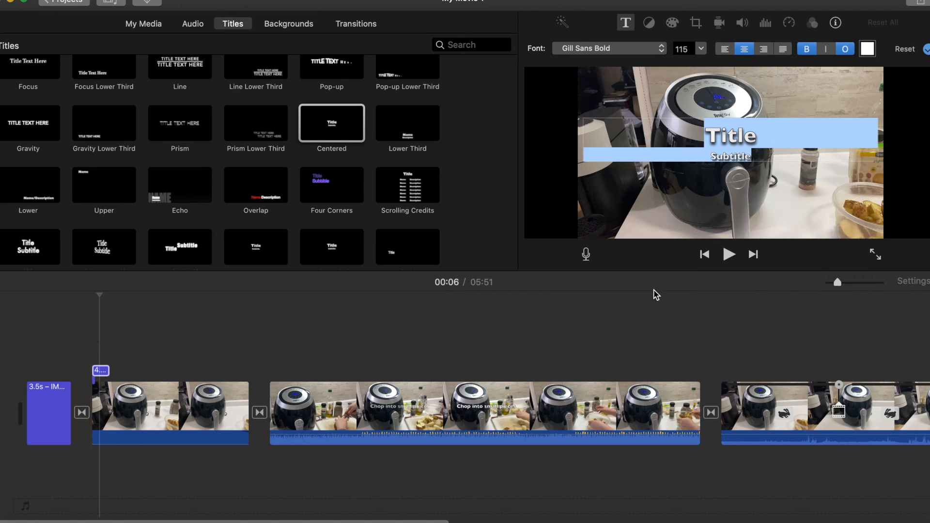
type("Air fy")
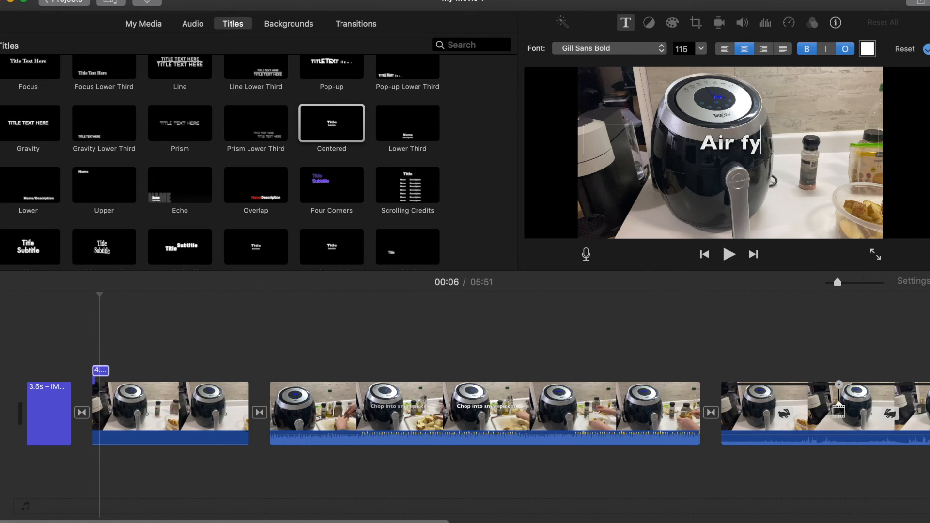
key("BackSpace")
type("rye")
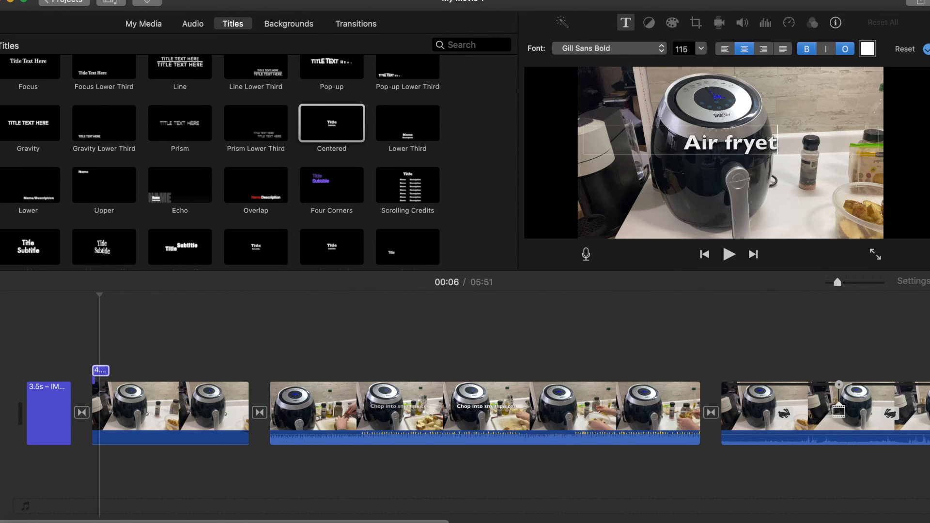
type("r!")
key("Return")
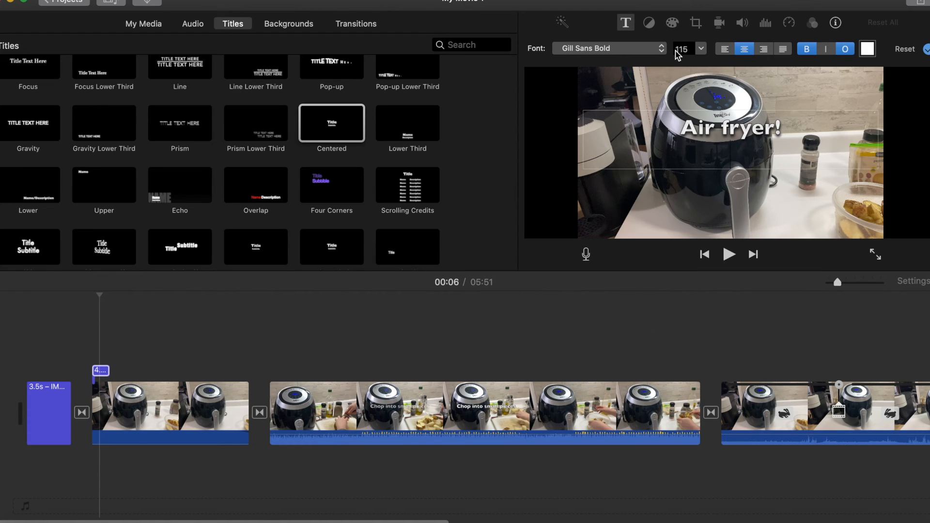
Right-align and italicize the title text and stretch the title across the whole first video clip
left_click(762, 49)
left_click(826, 49)
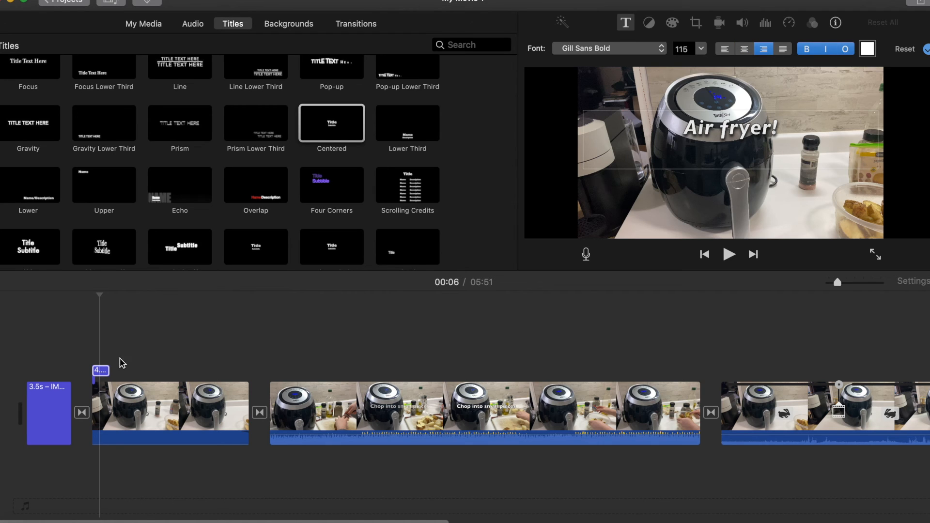
left_click(101, 374)
left_click_drag(116, 373, 243, 367)
left_click(182, 351)
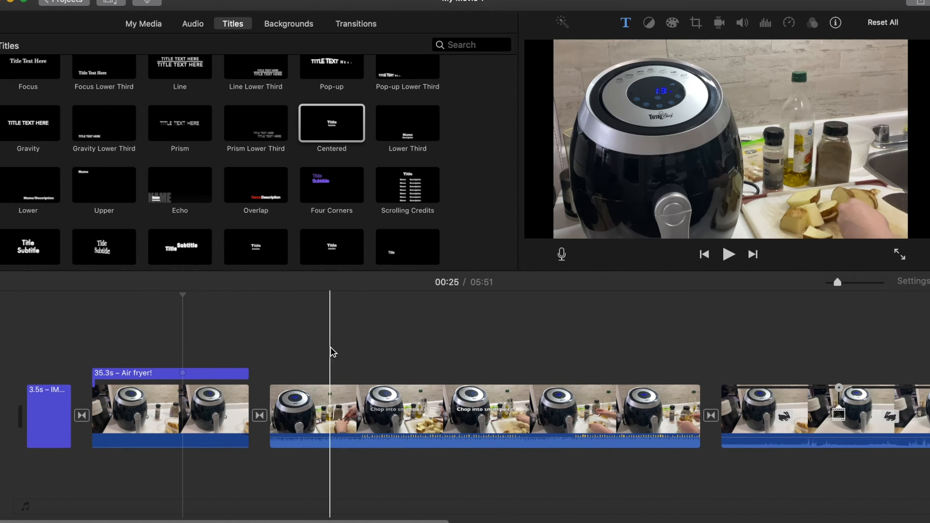
Open the share options and choose exporting the movie to a file
scroll(329, 347, "right", 3)
scroll(331, 347, "right", 15)
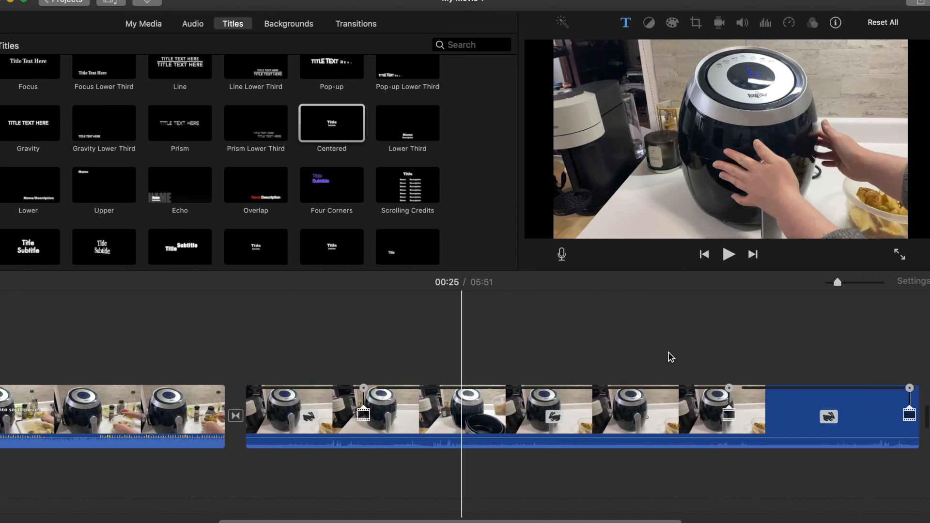
scroll(671, 357, "right", 10)
scroll(670, 357, "left", 20)
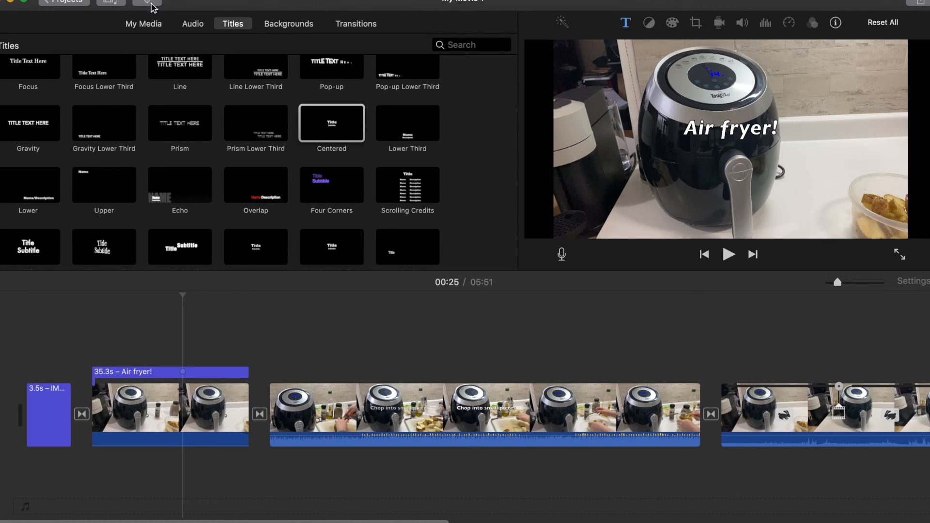
left_click(923, 3)
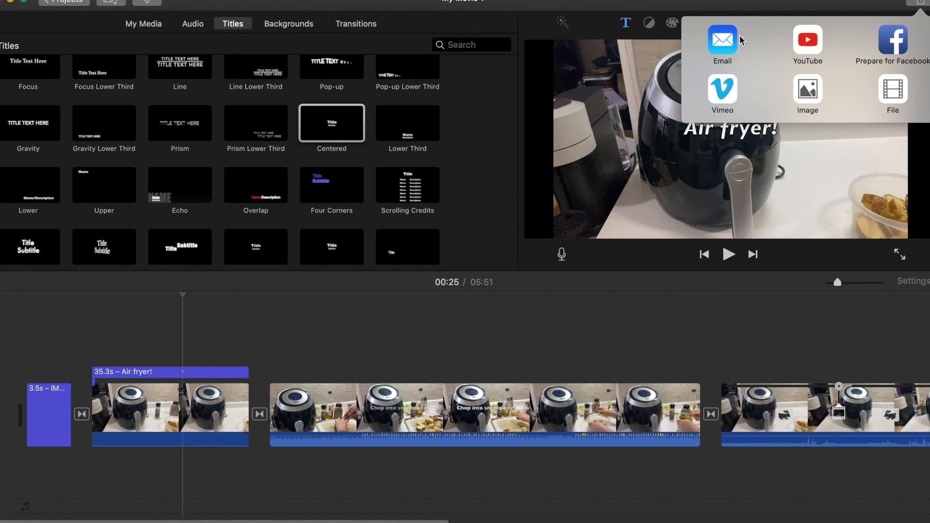
left_click(893, 90)
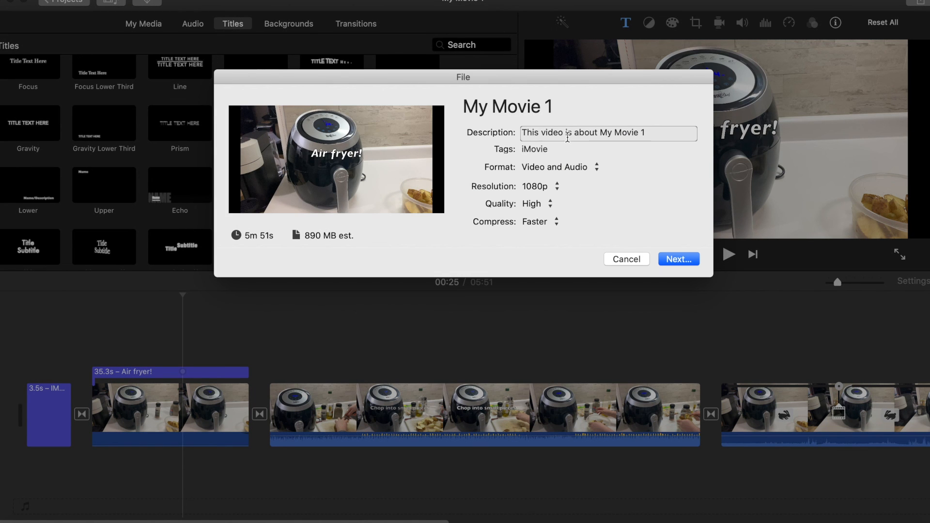
Rename the exported movie's title to "airfryervideo2"
left_click(648, 129)
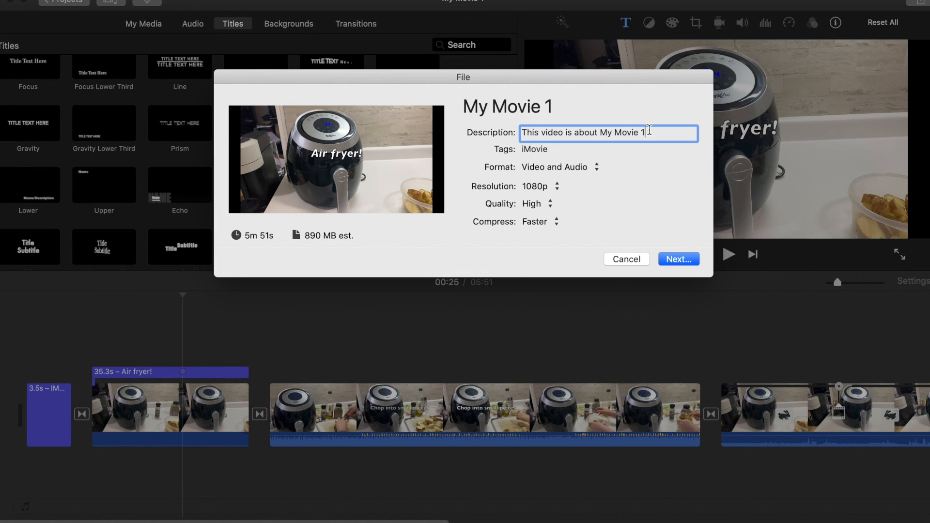
left_click(539, 107)
left_click_drag(569, 111, 454, 93)
type("airfryer")
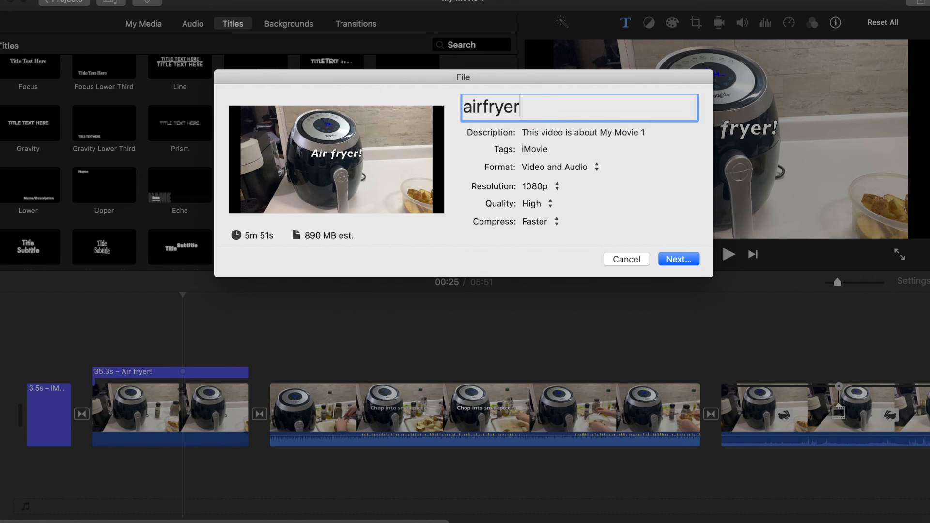
type("video2")
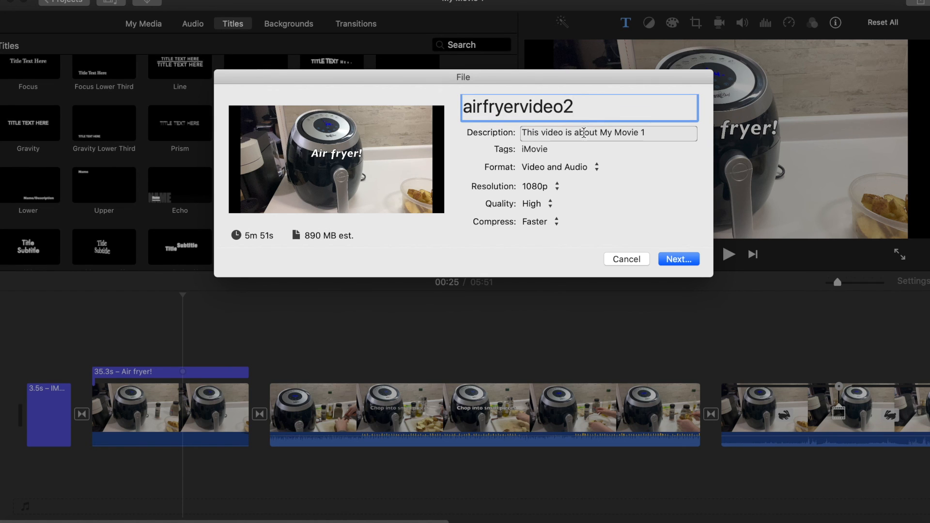
Clear the export description text completely
scroll(679, 162, "down", 1)
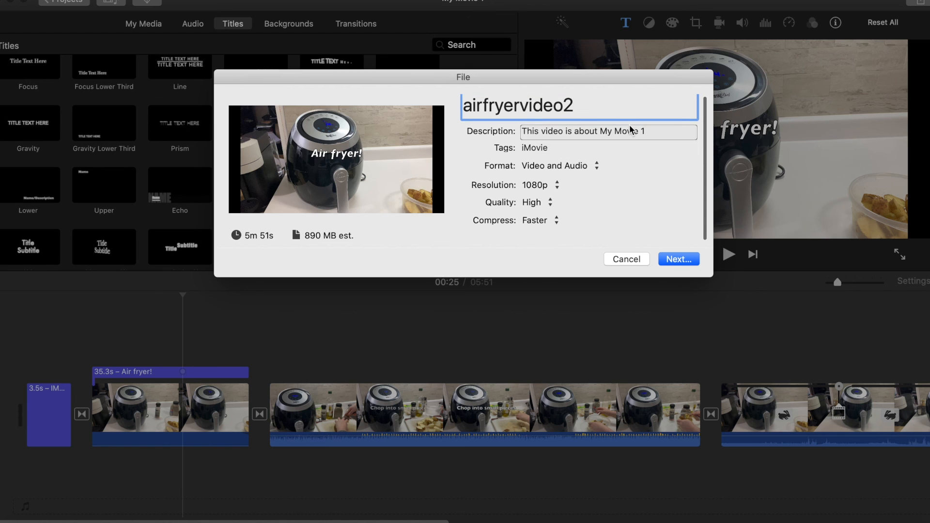
left_click(653, 133)
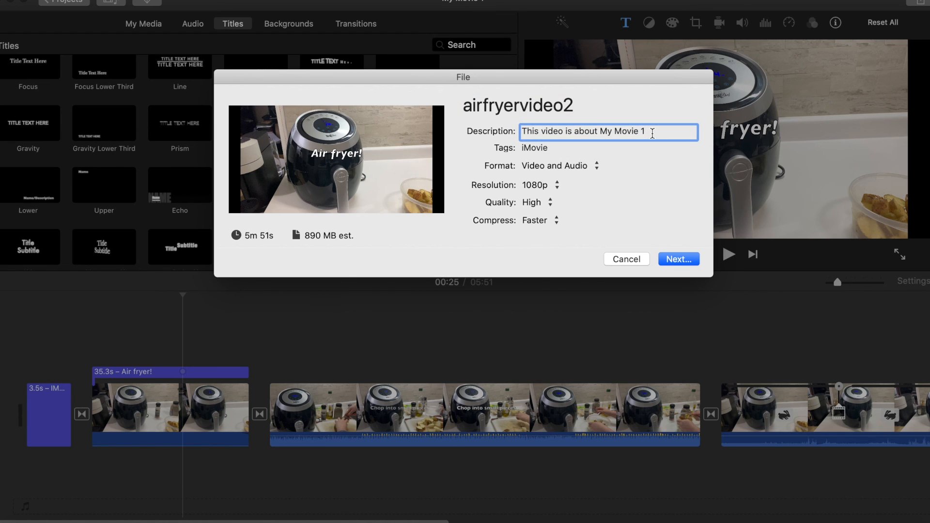
key("super+a")
key("BackSpace")
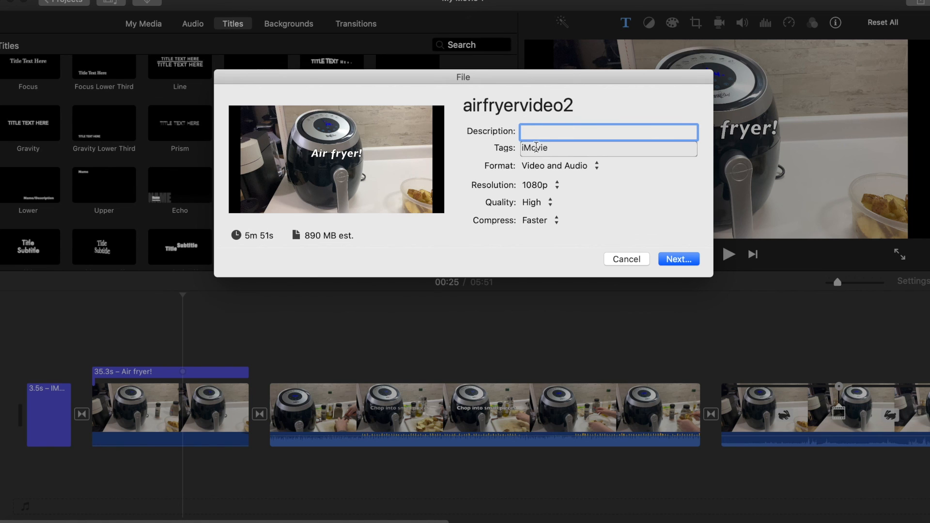
Keep the export at 1080p resolution and High quality, and set compression to Better Quality
left_click(539, 188)
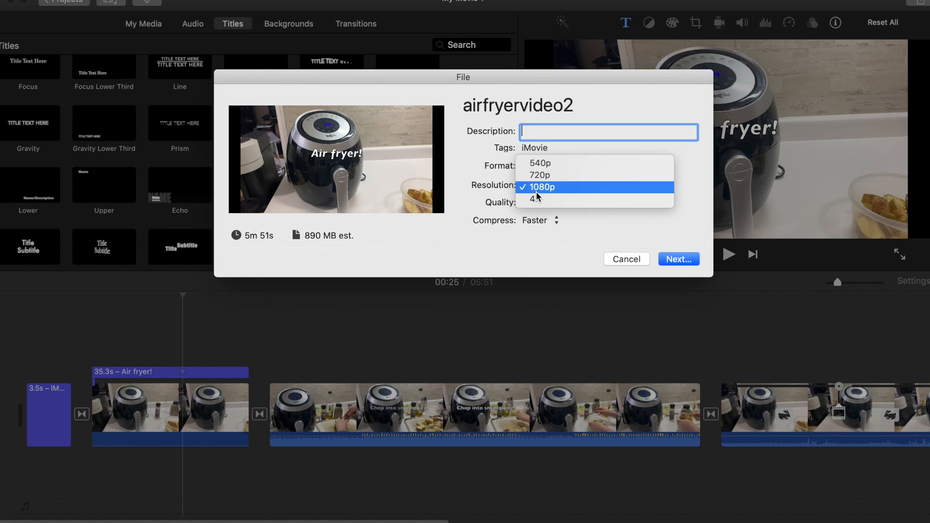
left_click(535, 188)
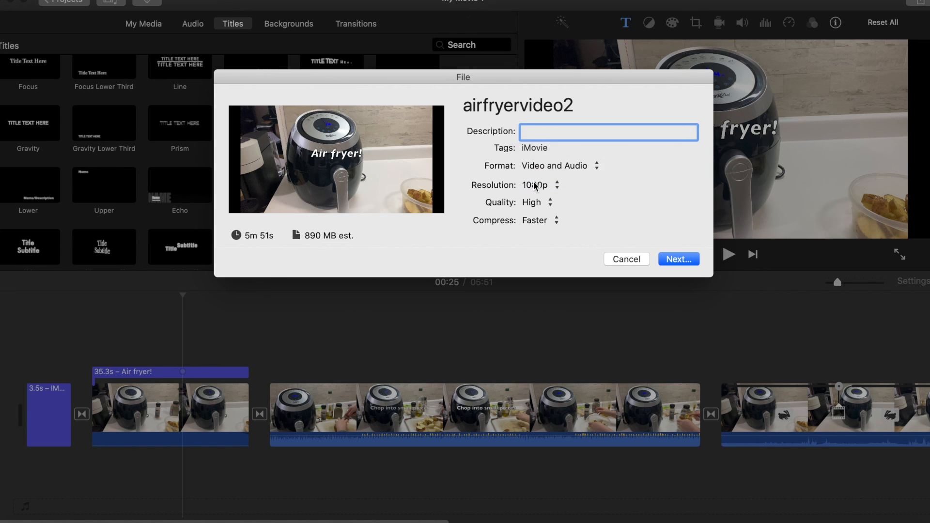
left_click(531, 204)
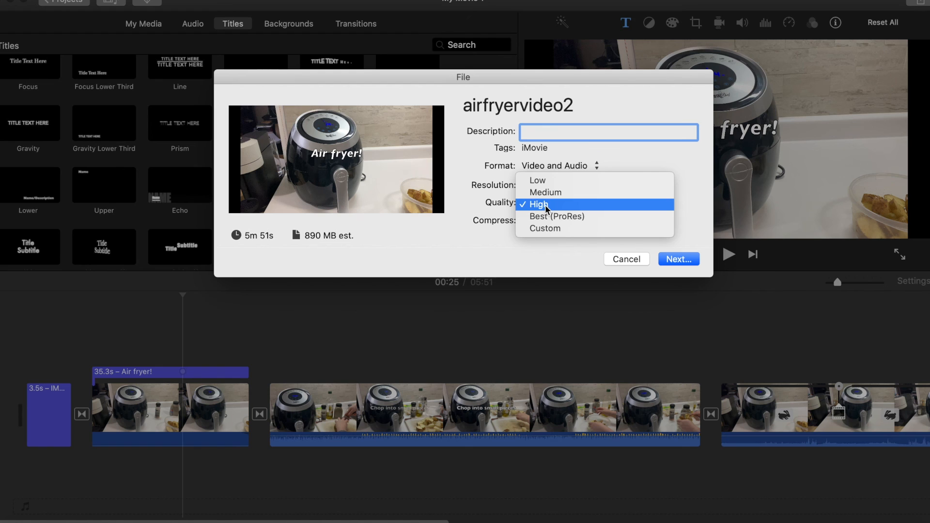
left_click(545, 205)
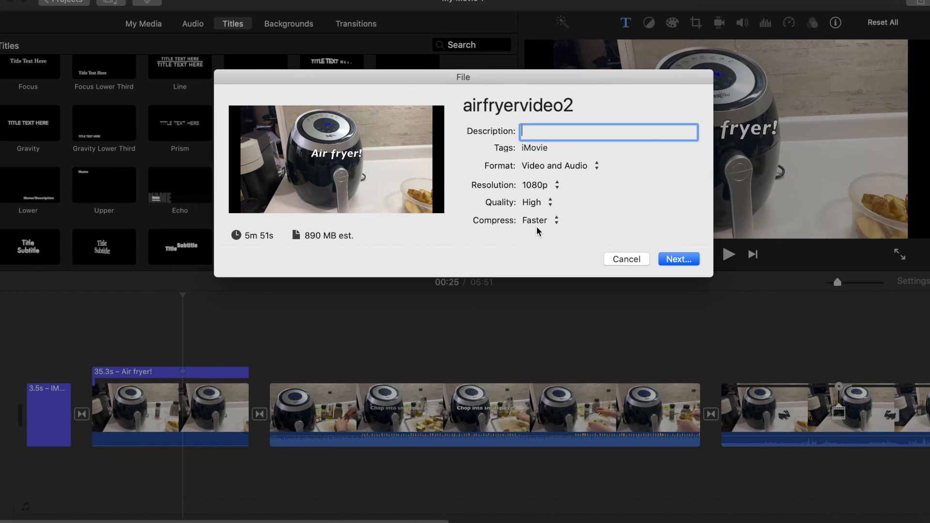
left_click(537, 226)
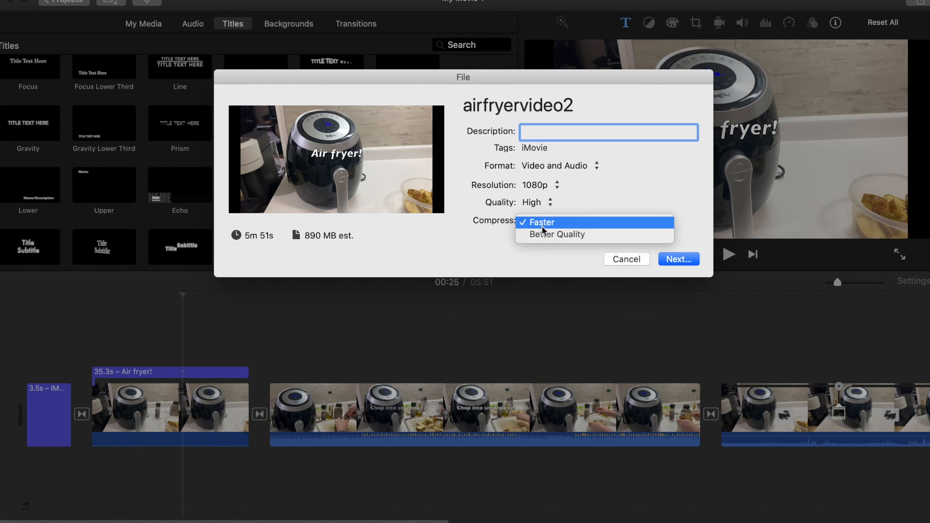
left_click(544, 232)
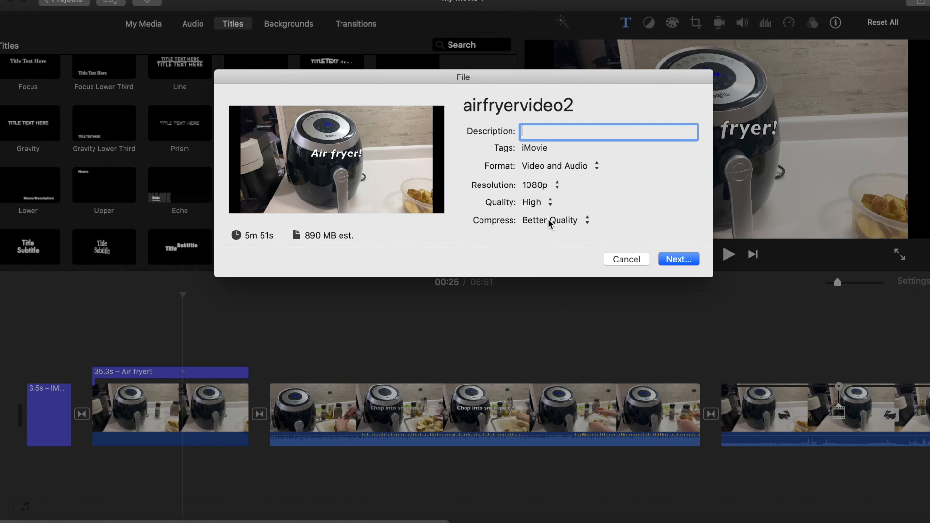
left_click(548, 224)
left_click(546, 211)
left_click(571, 221)
left_click(569, 237)
Save the export as airfryervideo2 on the Desktop and open the export progress
left_click(685, 260)
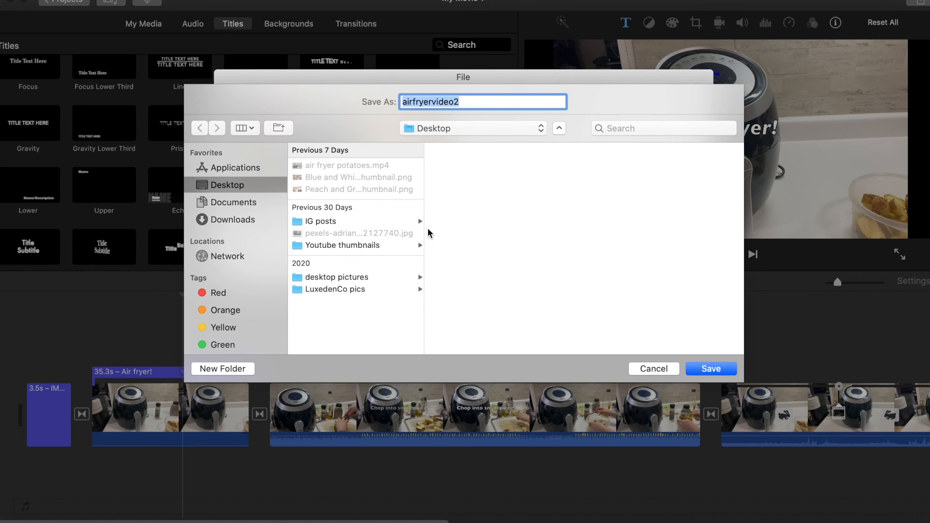
left_click(525, 103)
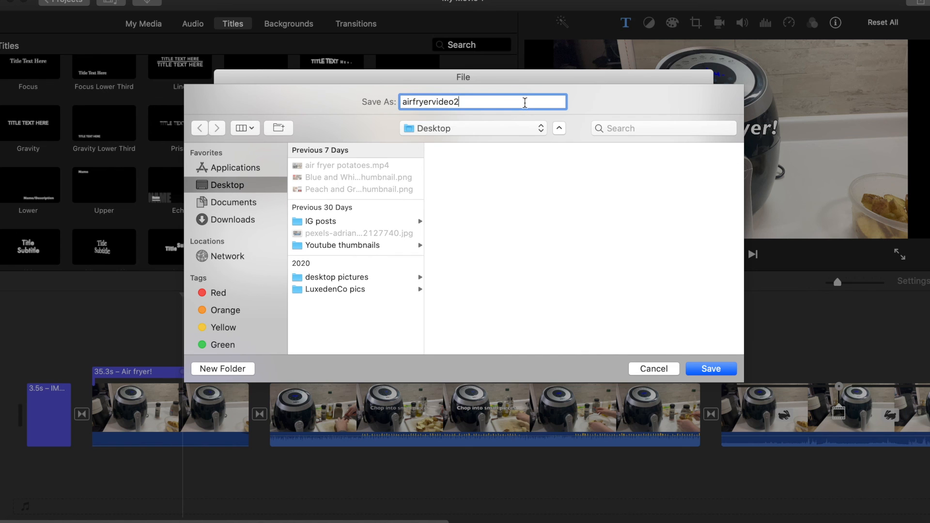
left_click(712, 369)
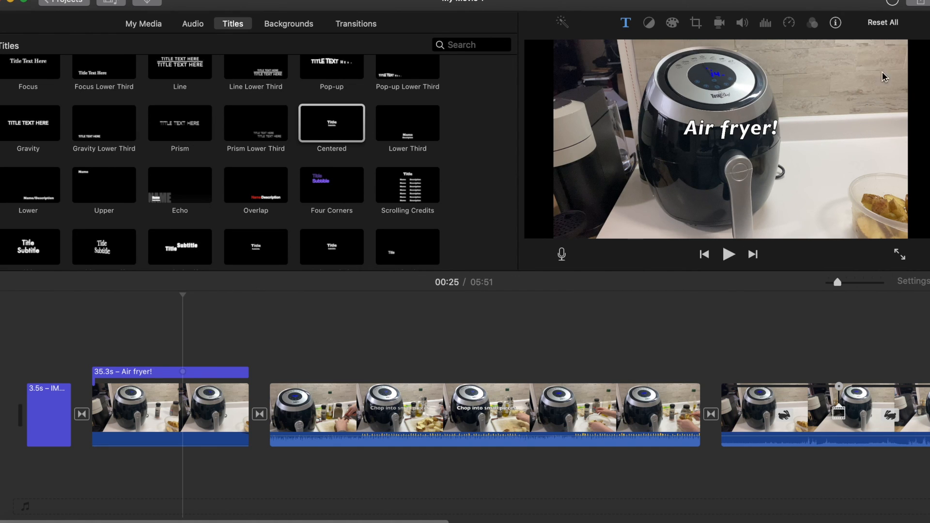
left_click(893, 6)
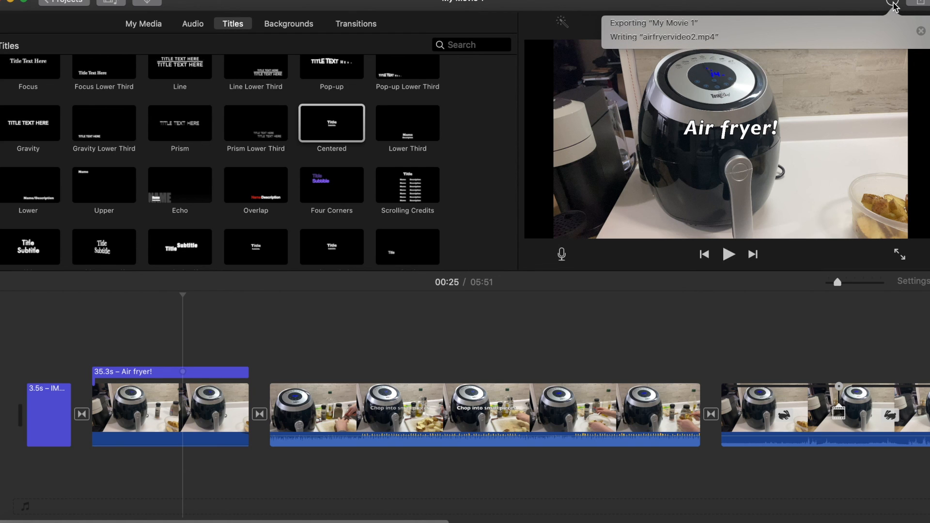